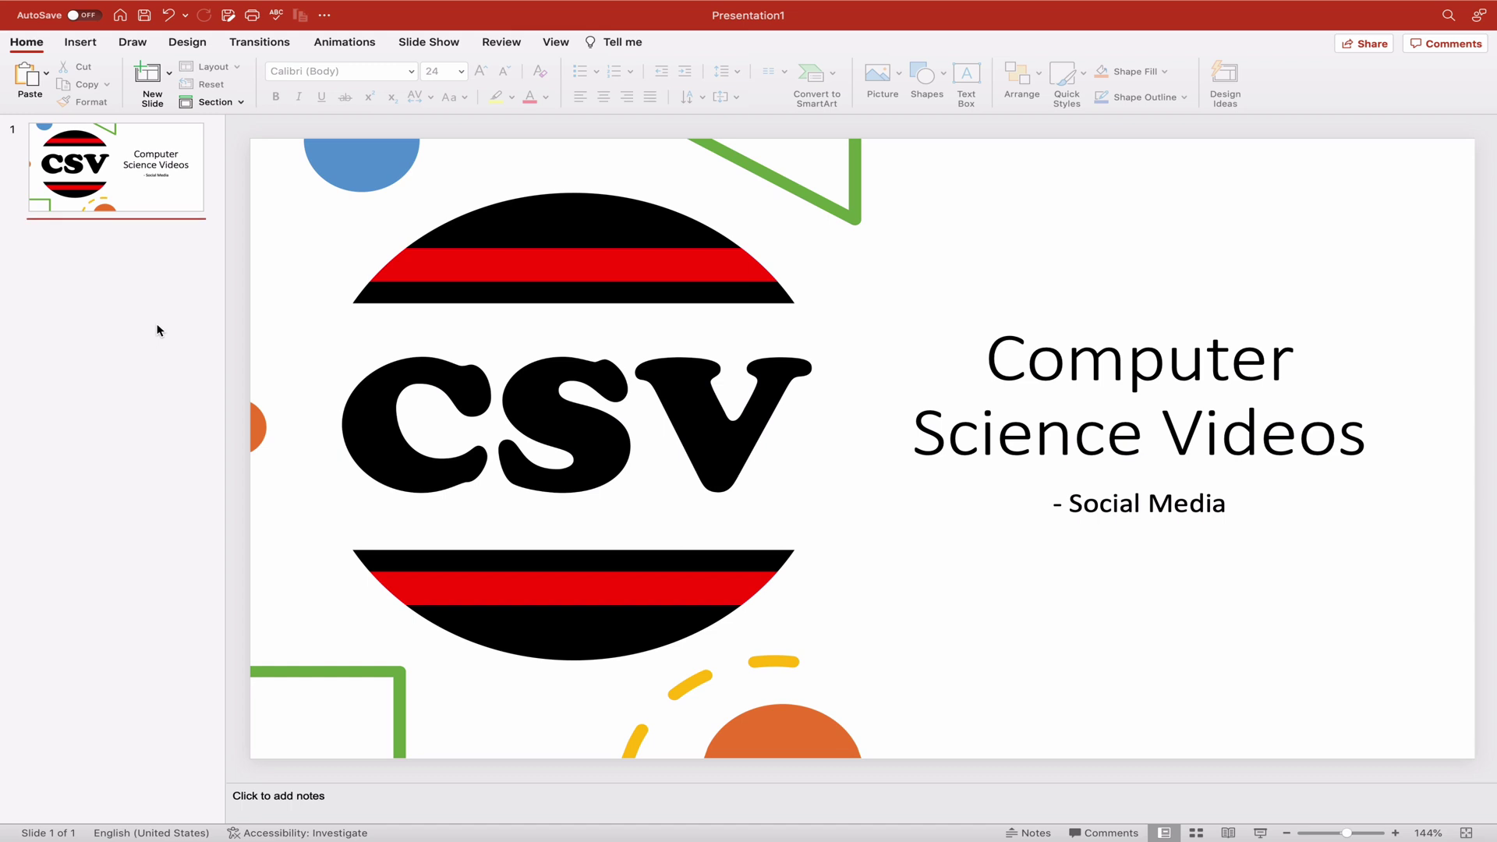
Step: Bring up the Save dialog for the finished title-slide presentation
key(super+s)
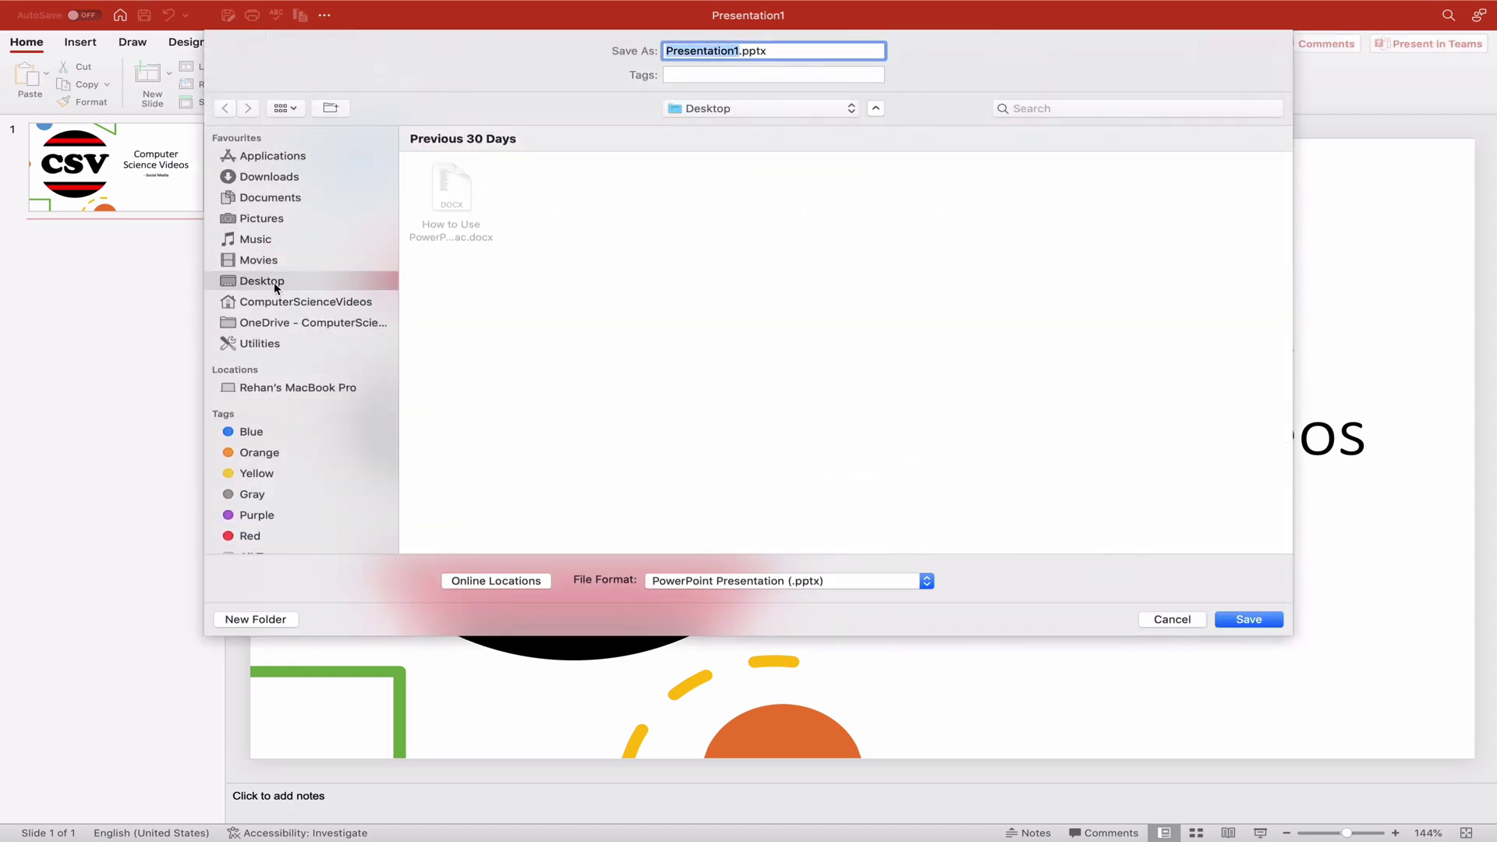
Step: Save the presentation to the Desktop as 'Computer Science Videos'
key(BackSpace)
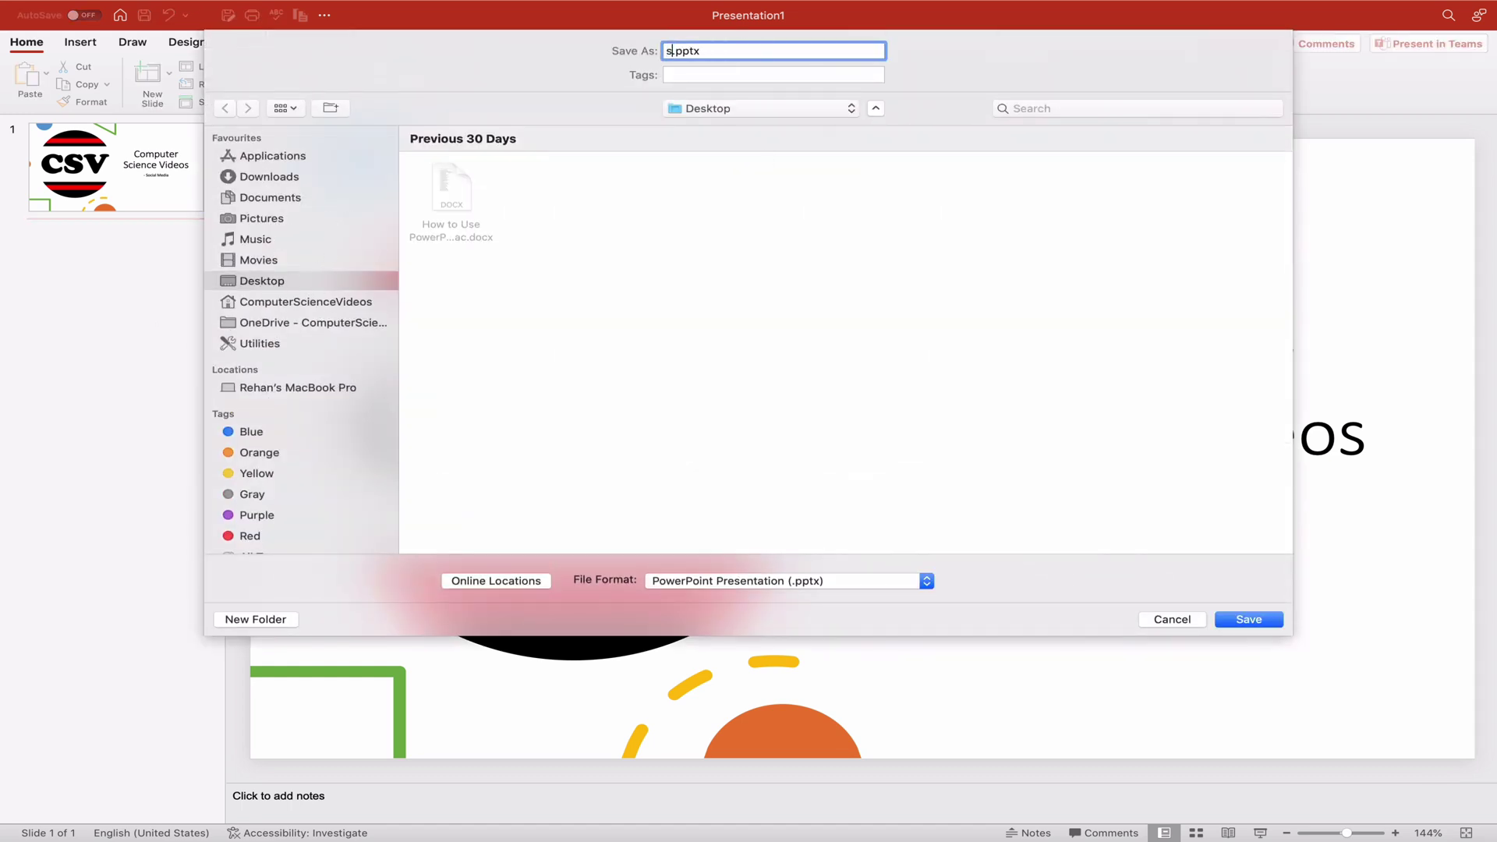
text(Computer Science Videos)
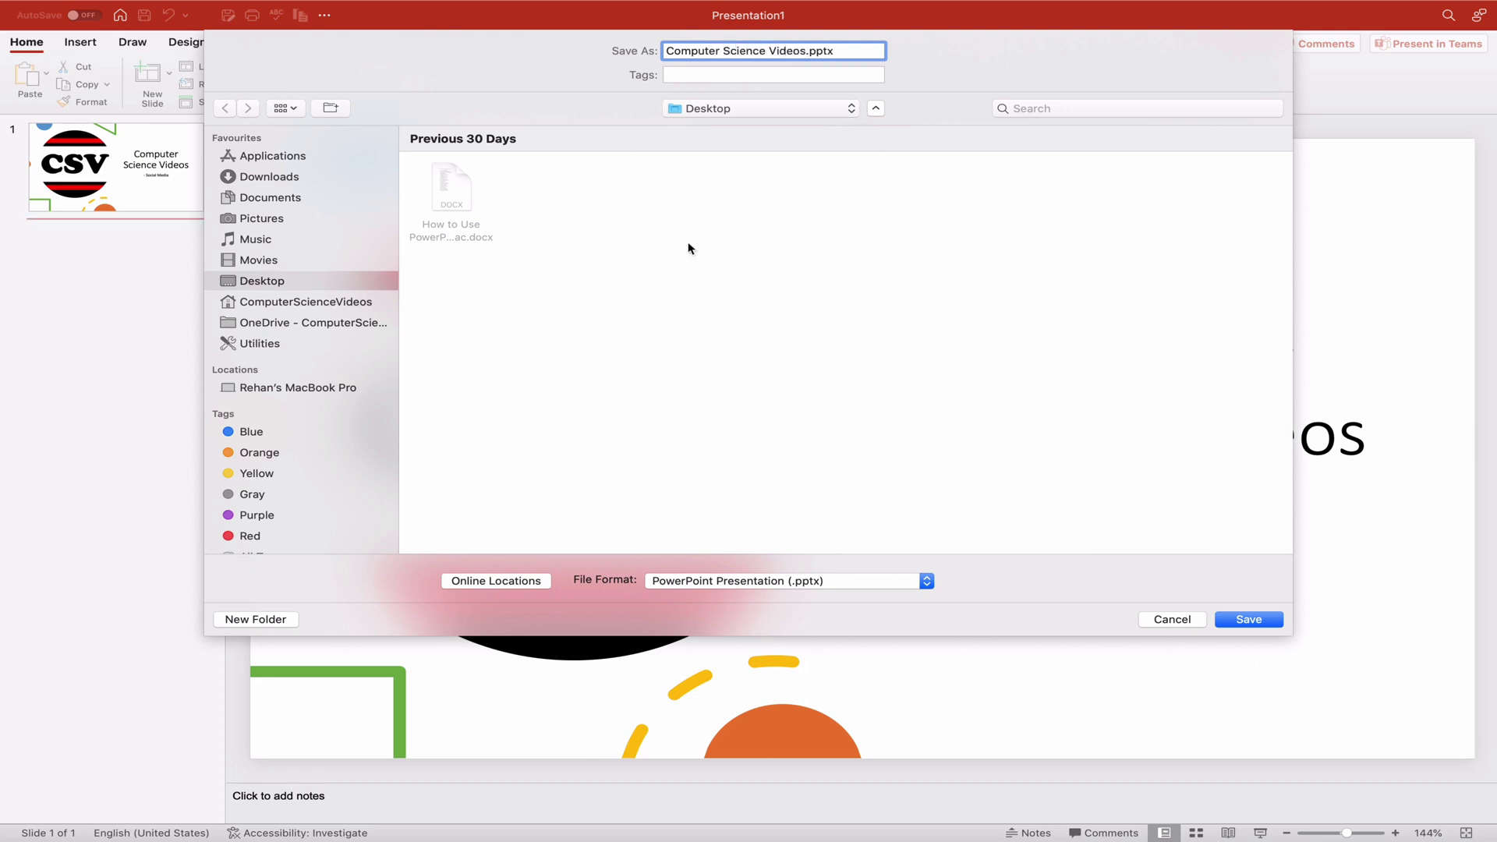
click(1248, 621)
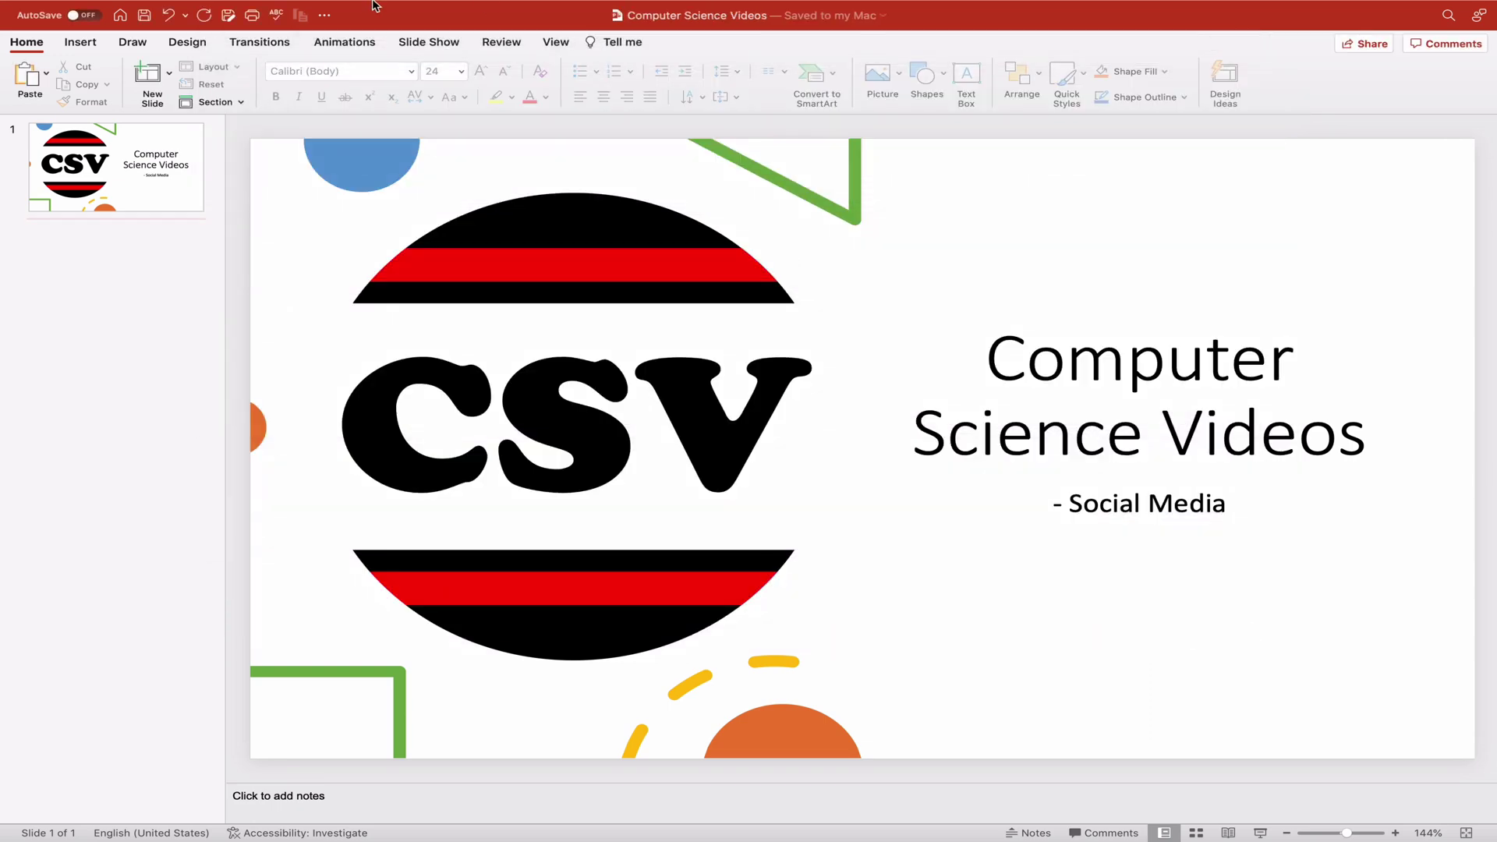
Step: Exit full screen and resize the PowerPoint window so the desktop icons are visible
mouse_move(374, 4)
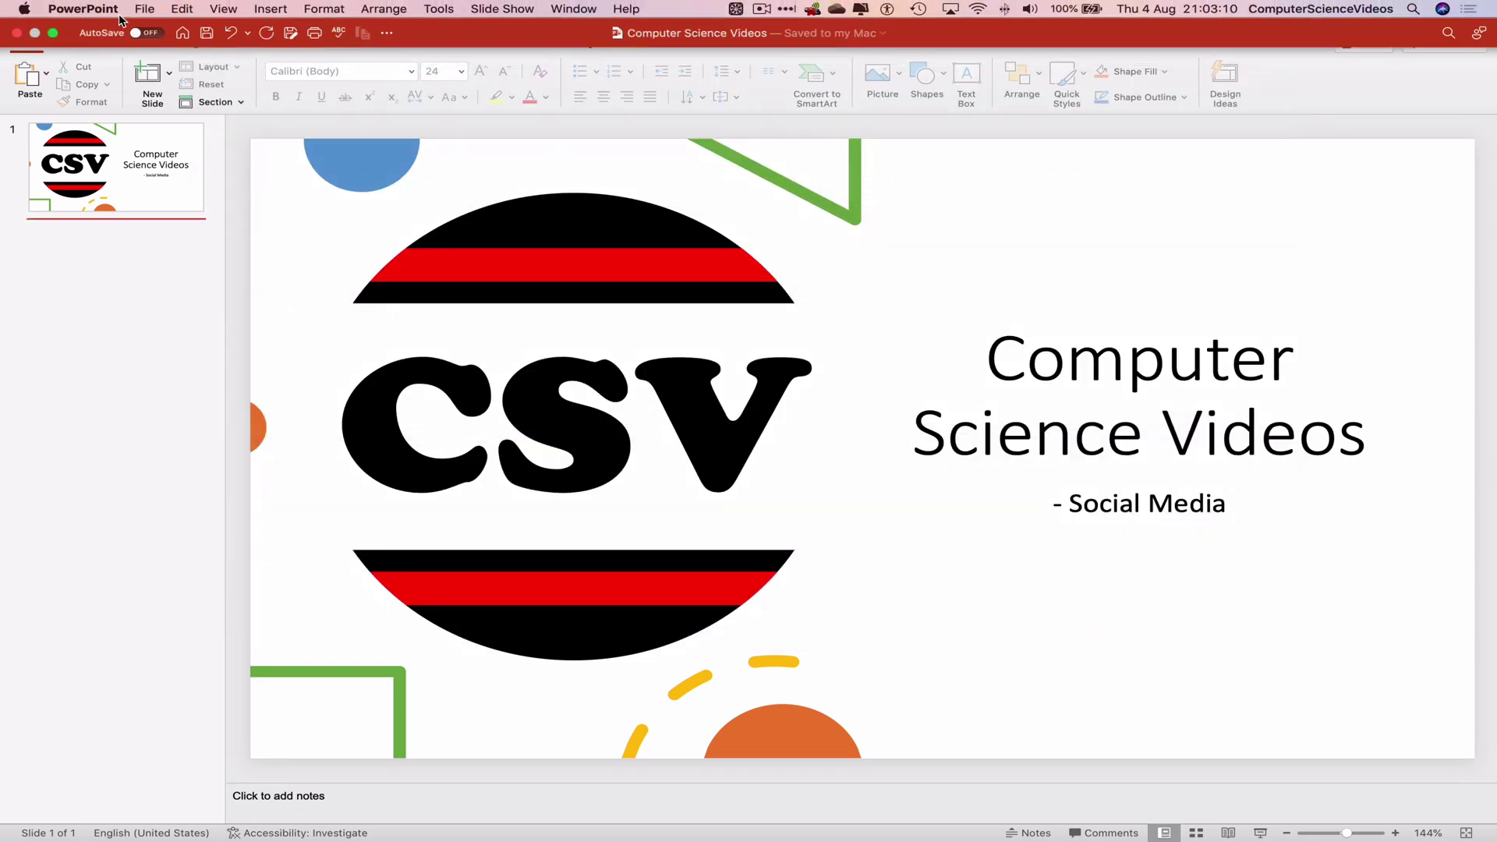
click(54, 32)
click(24, 45)
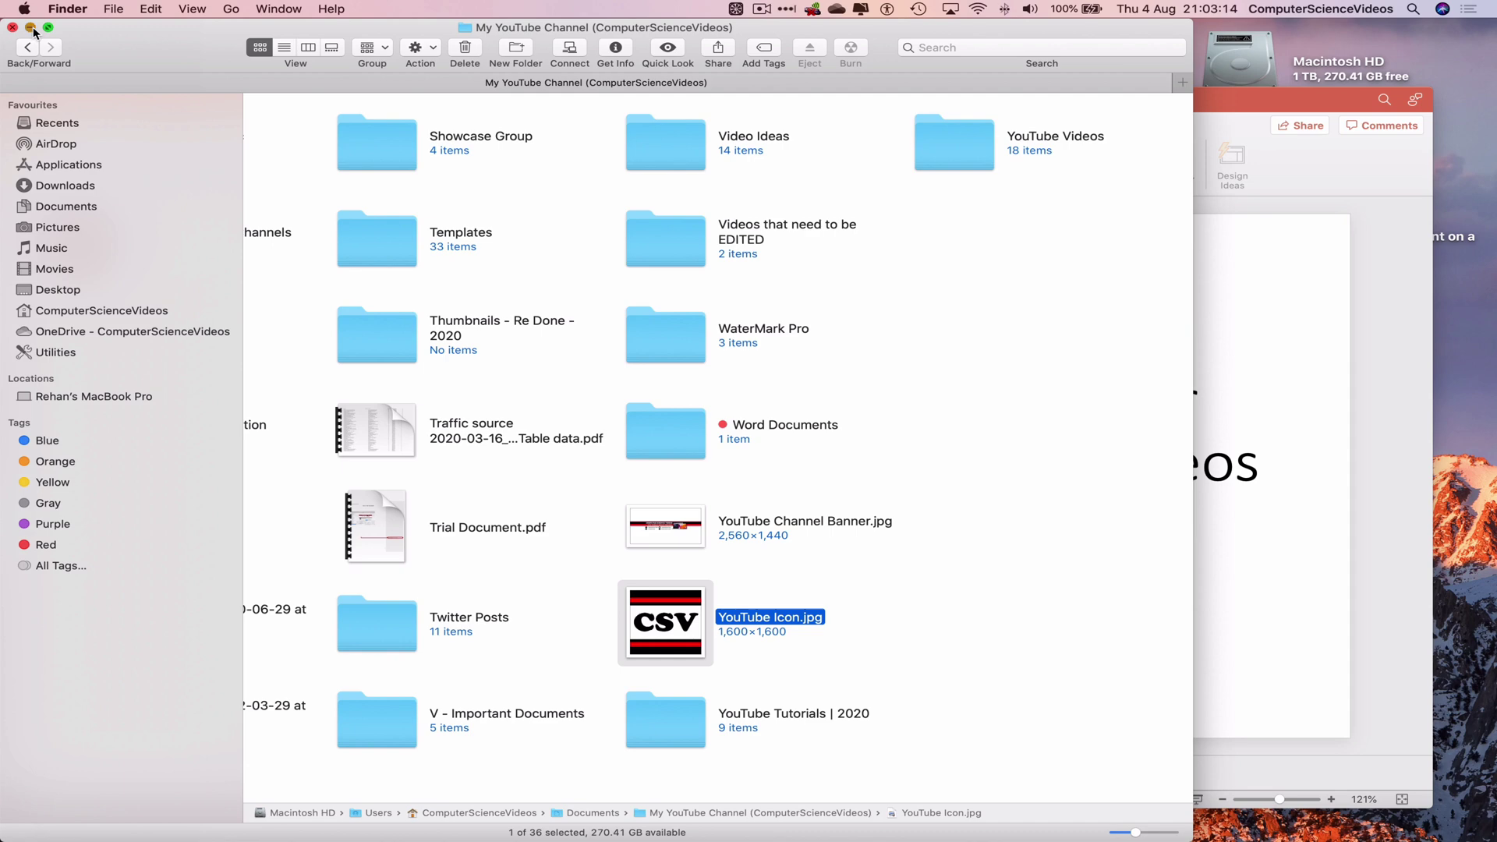
click(30, 28)
double_click(11, 100)
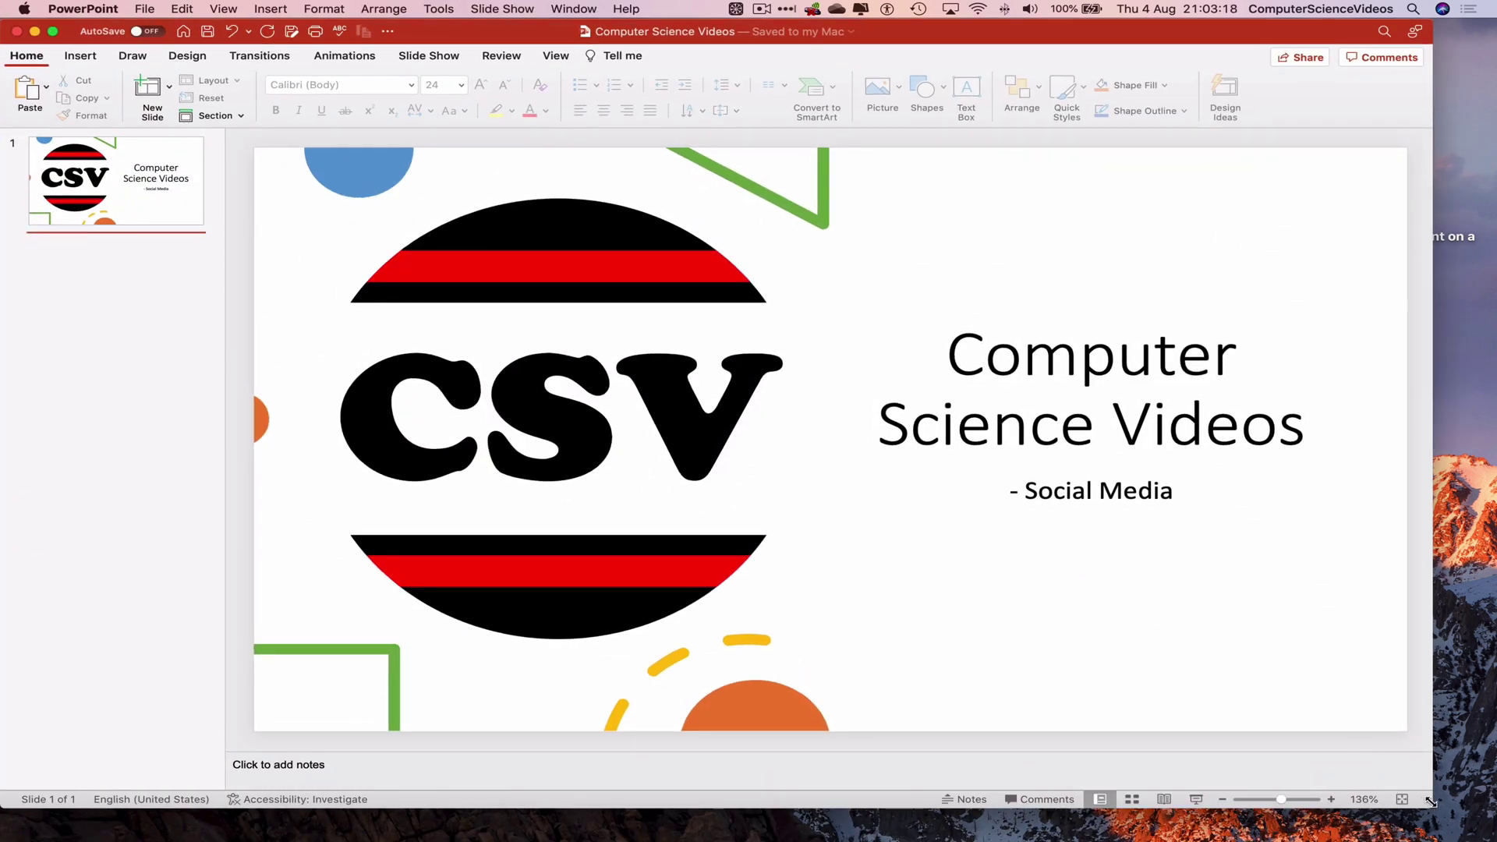
drag(1434, 809, 1496, 841)
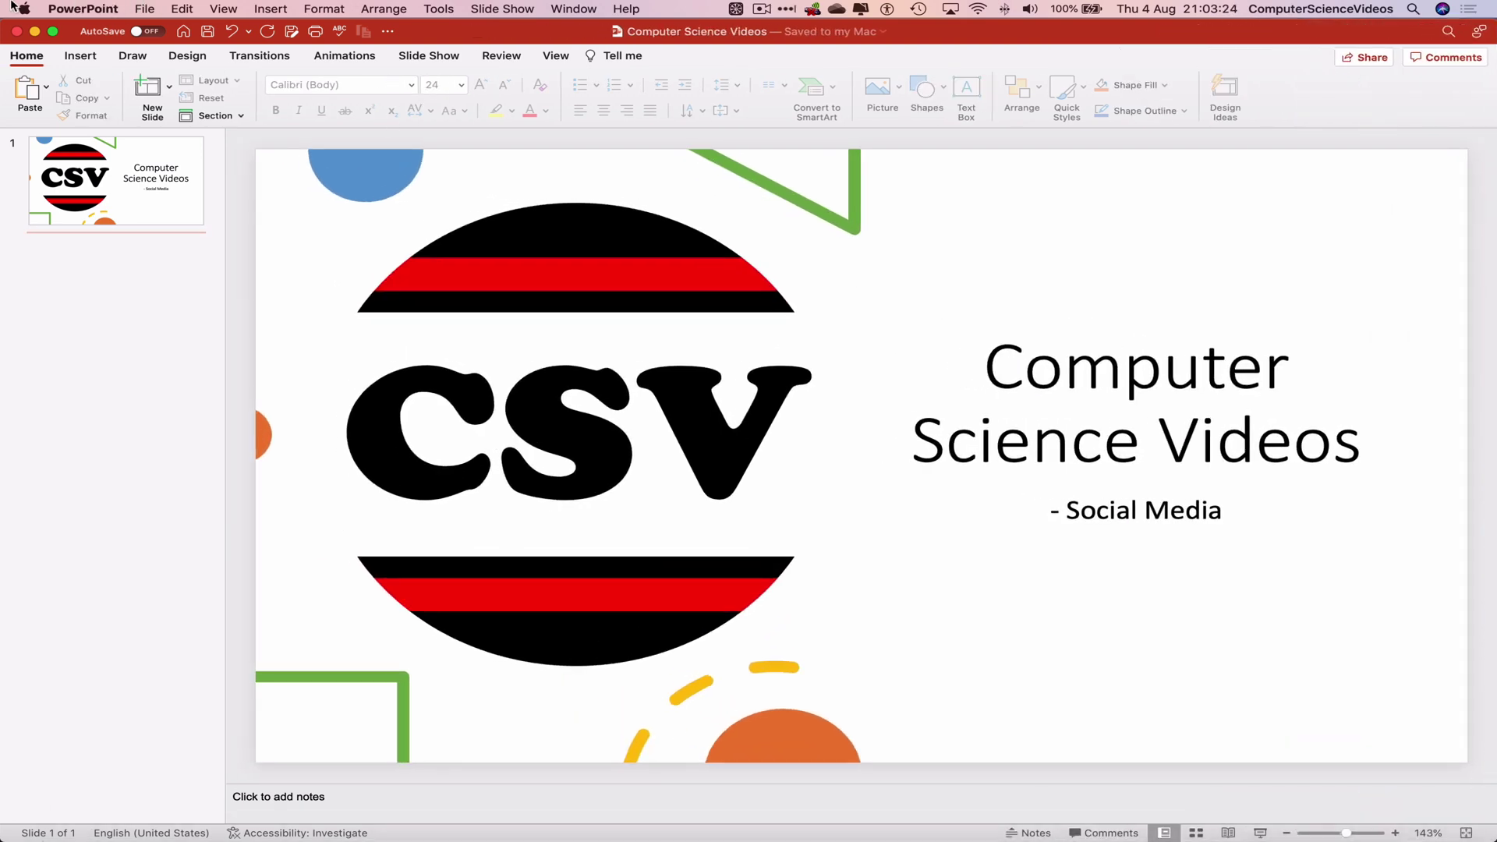
Step: Encrypt the presentation with a password to open, entering and verifying the password
click(144, 8)
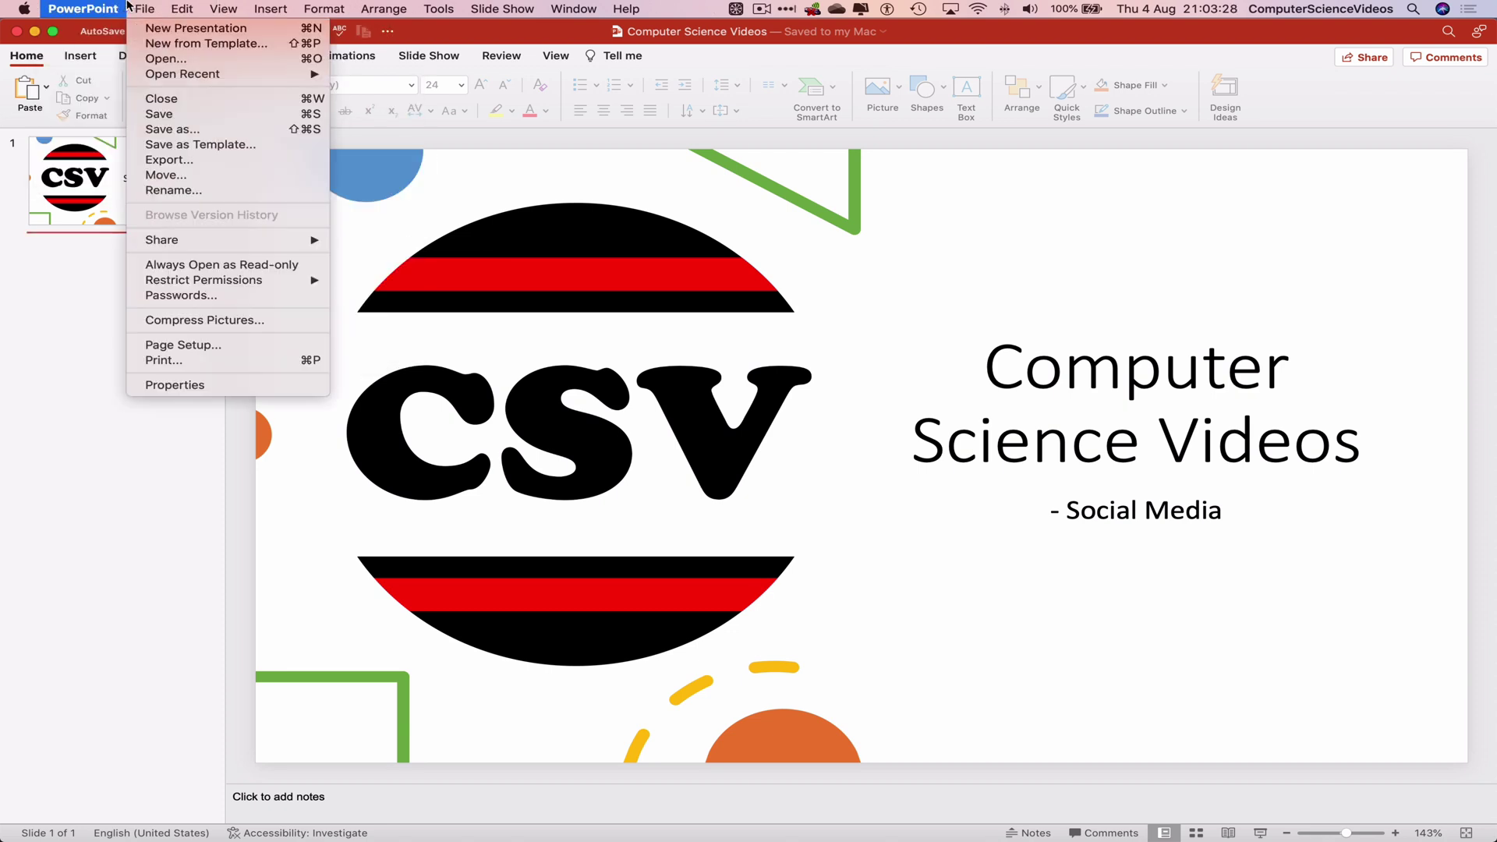
click(204, 295)
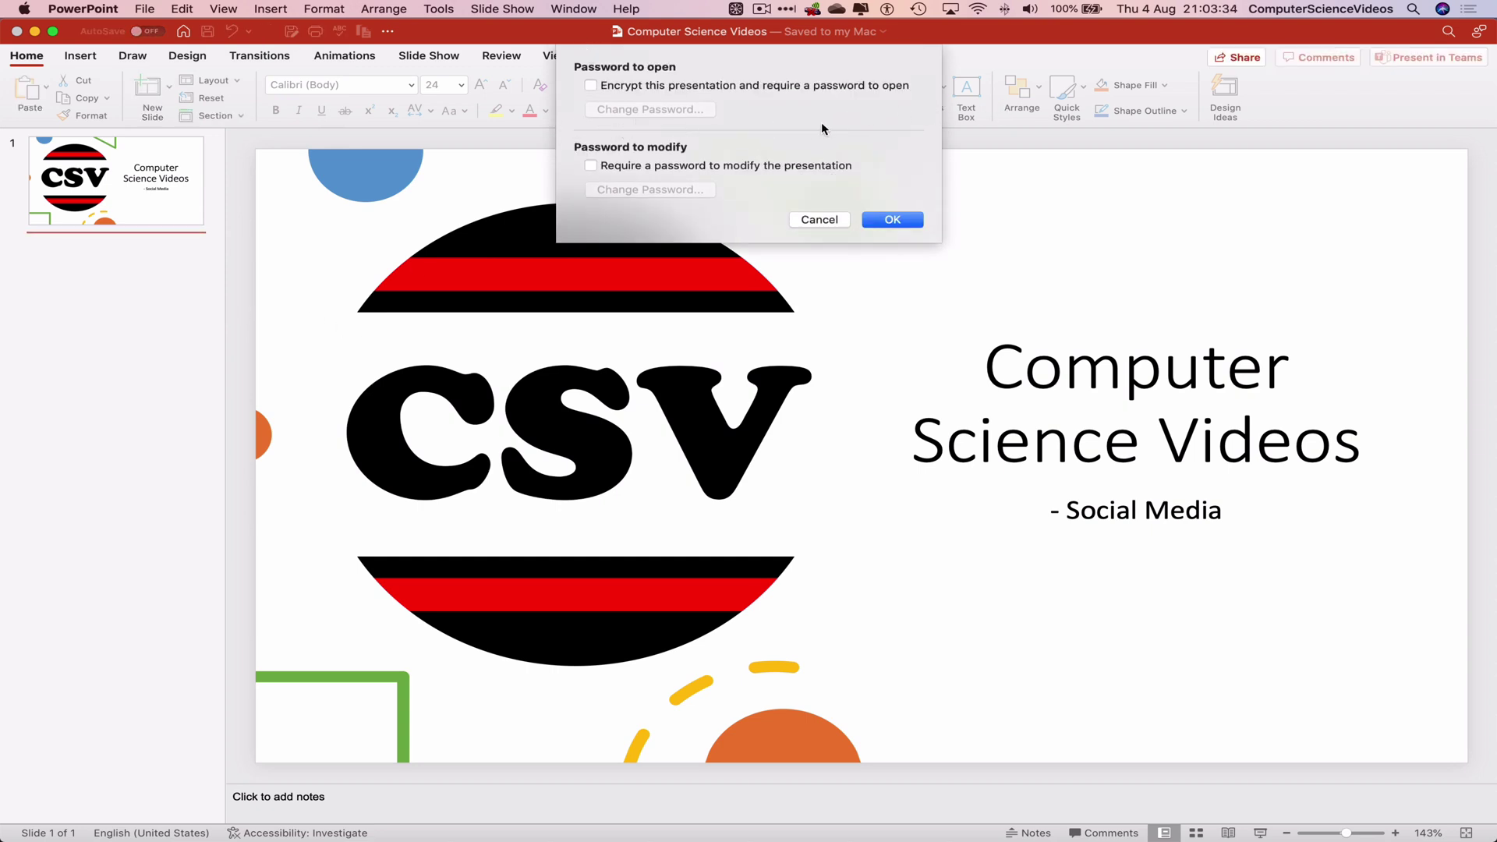
click(590, 85)
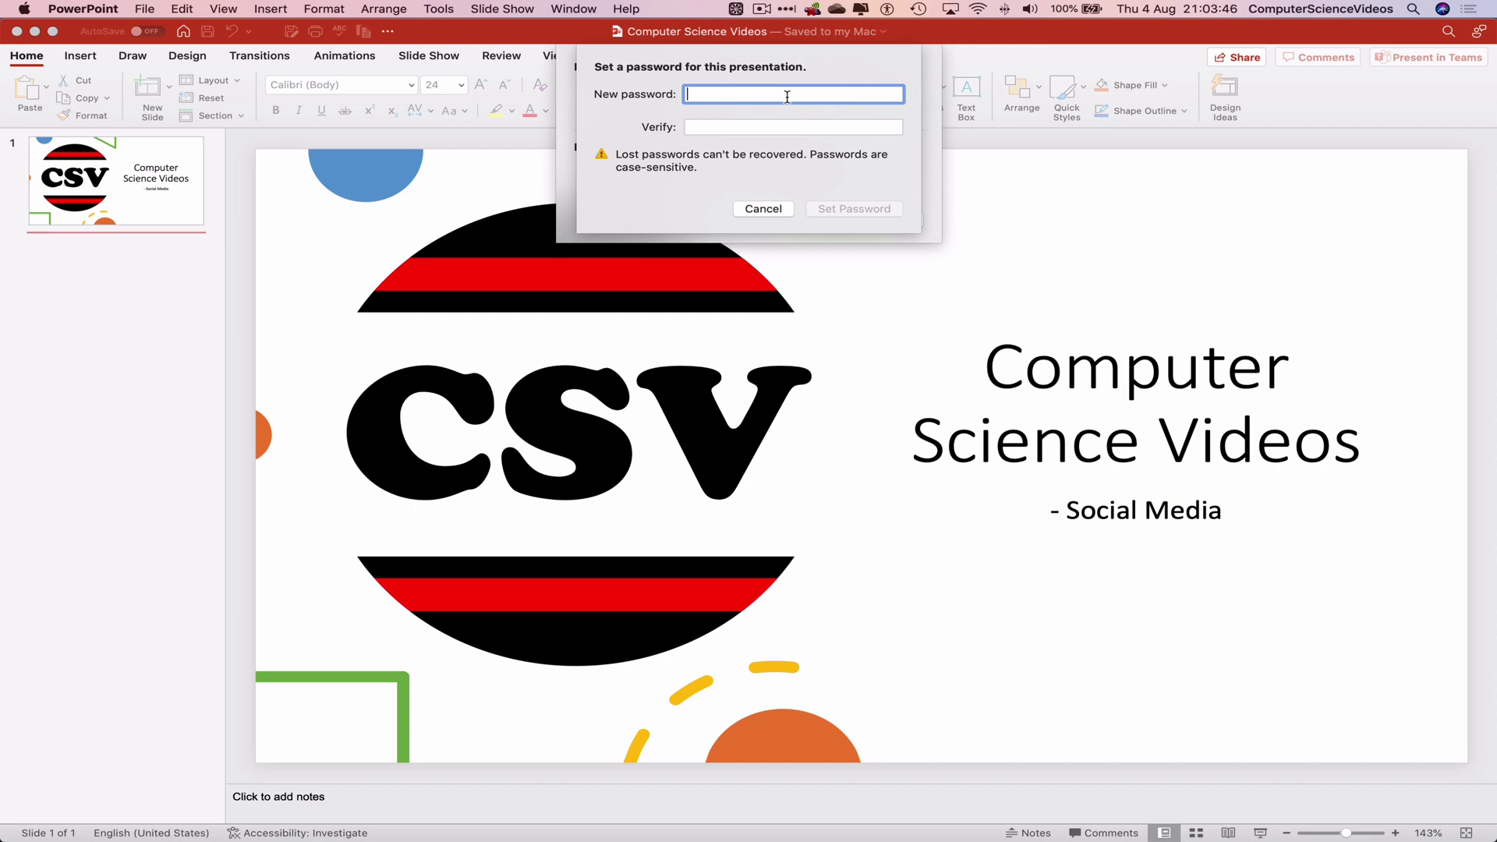
text(12345)
key(Tab)
text(12345)
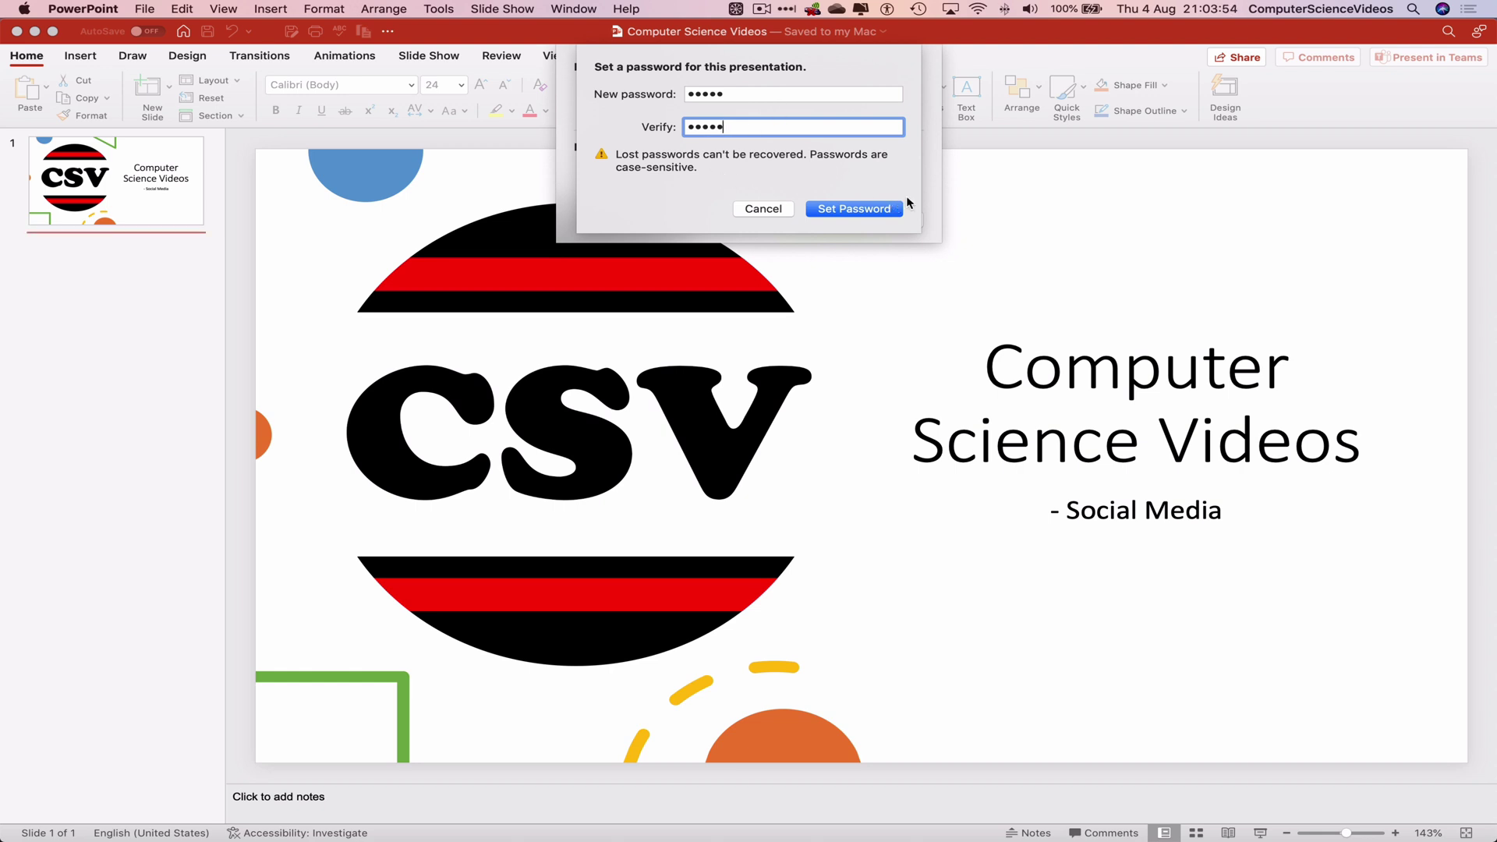
click(883, 211)
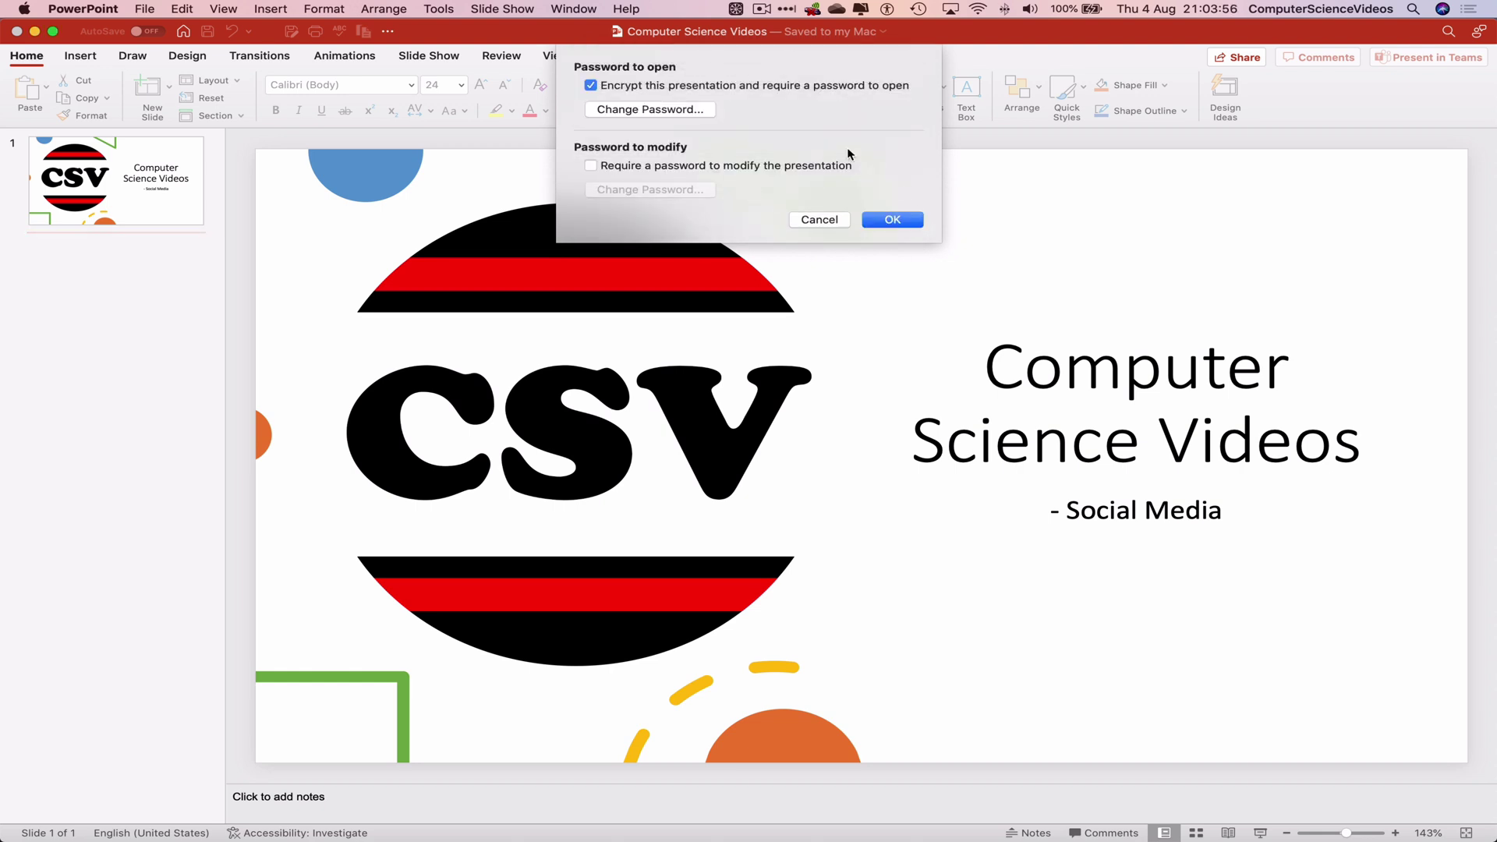
click(917, 224)
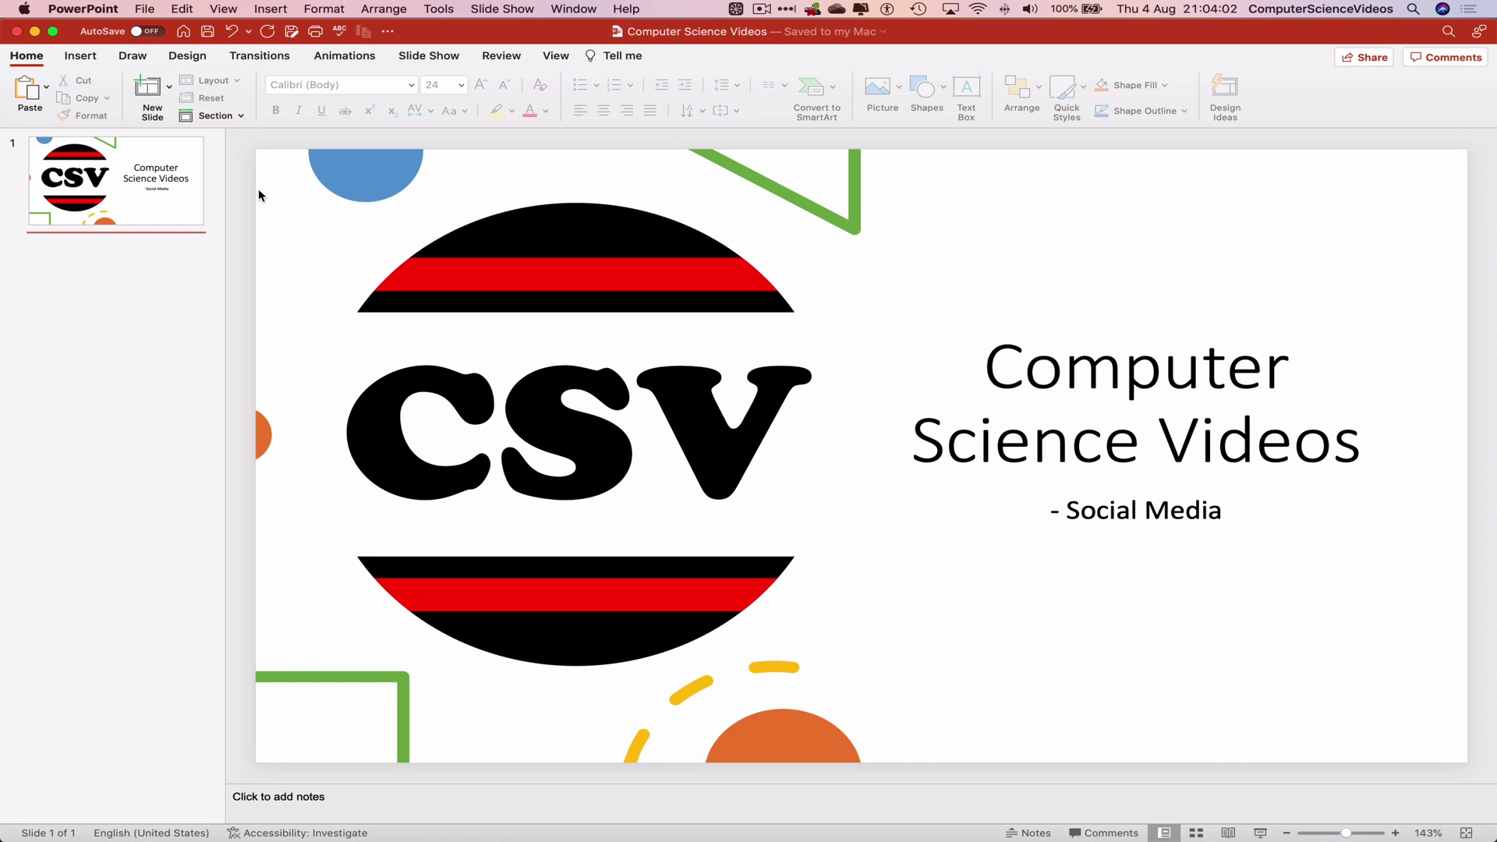
Step: Quit PowerPoint and reopen Computer Science Videos.pptx from the Desktop with its open password
click(109, 8)
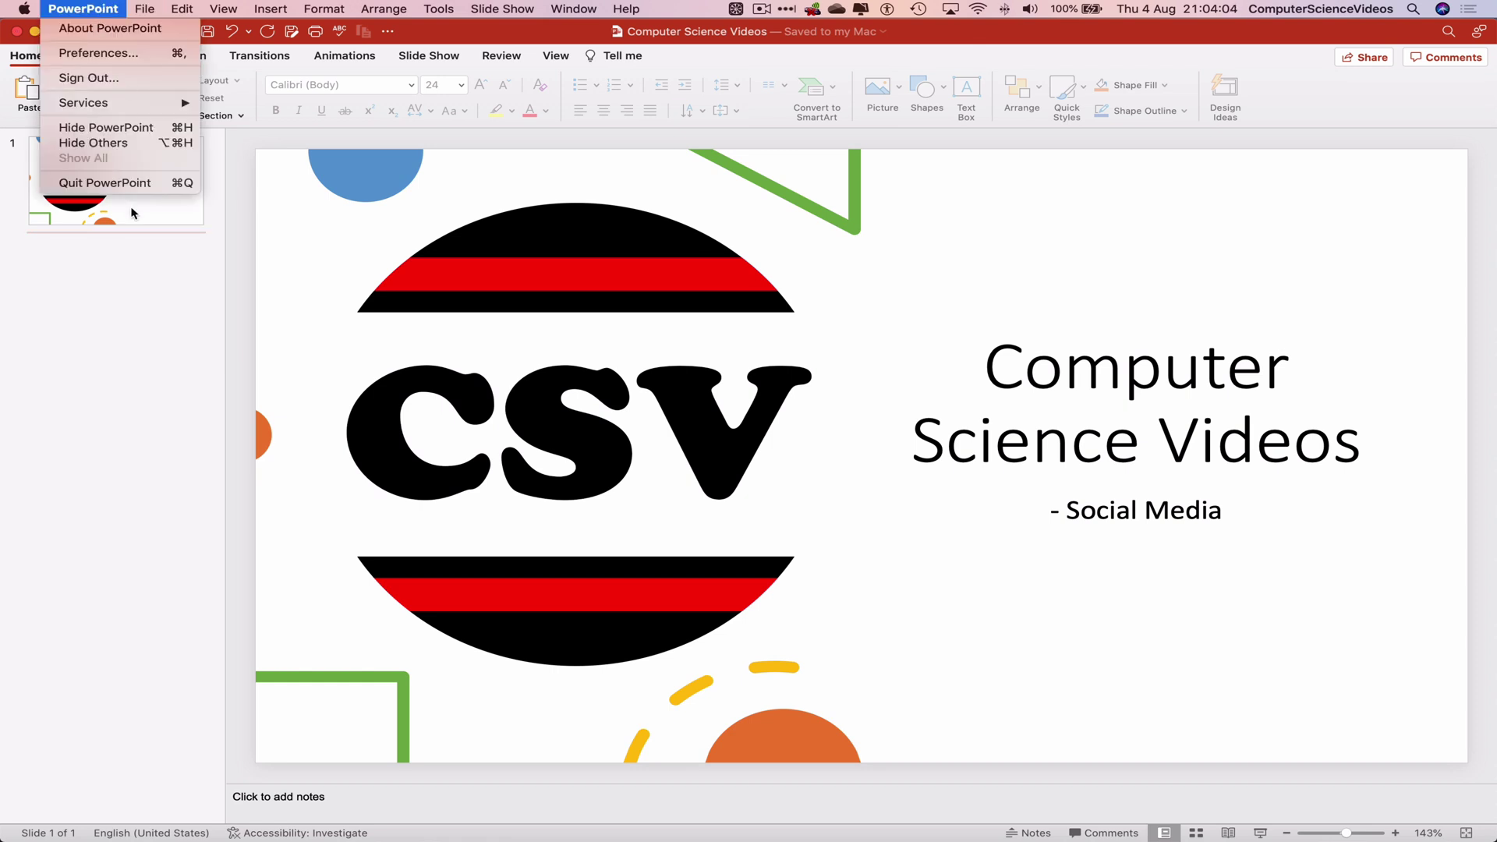
click(134, 184)
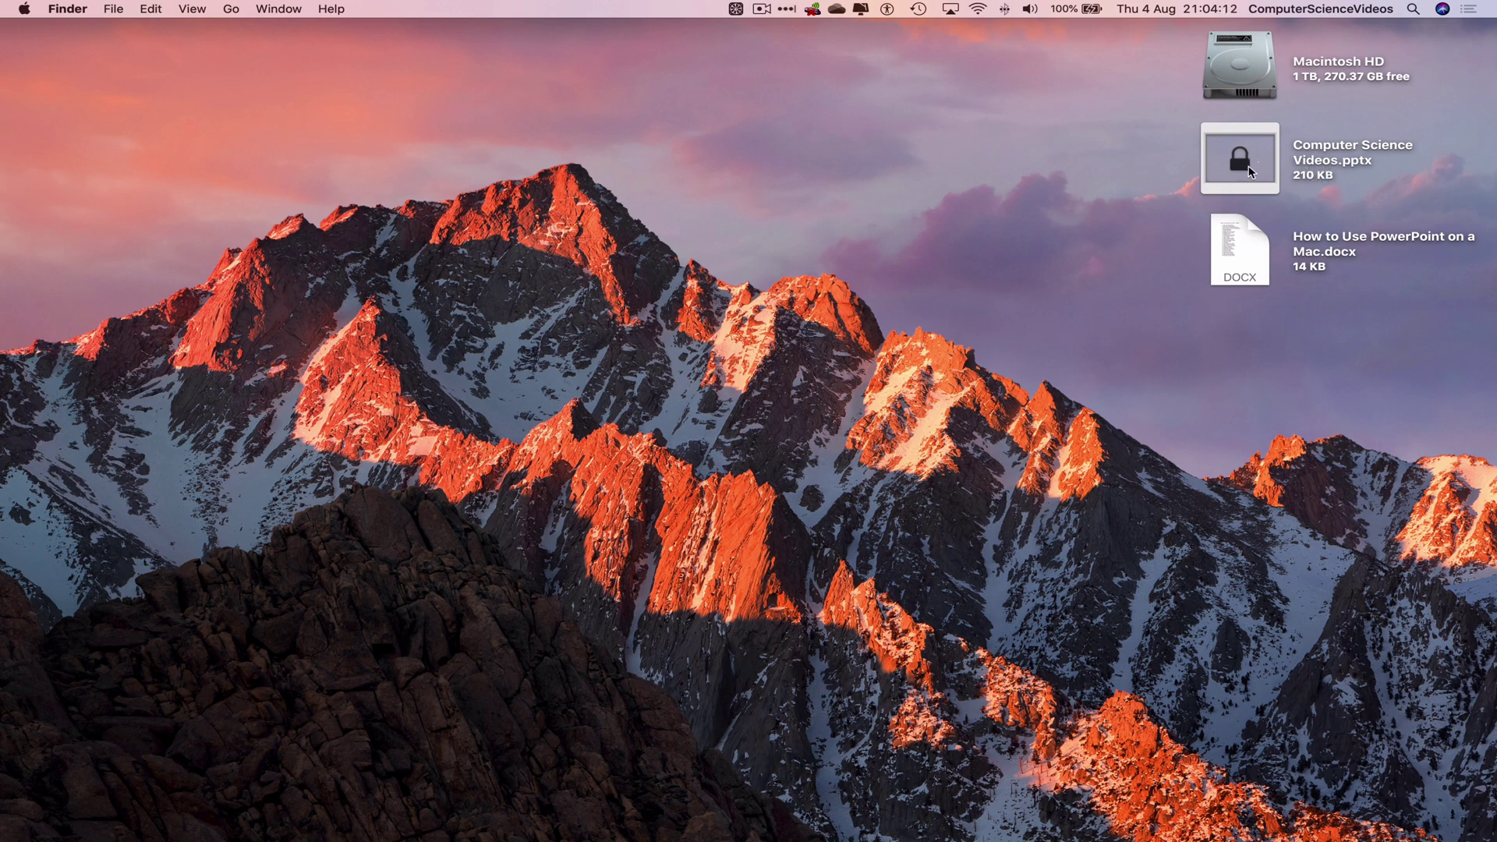
click(1326, 146)
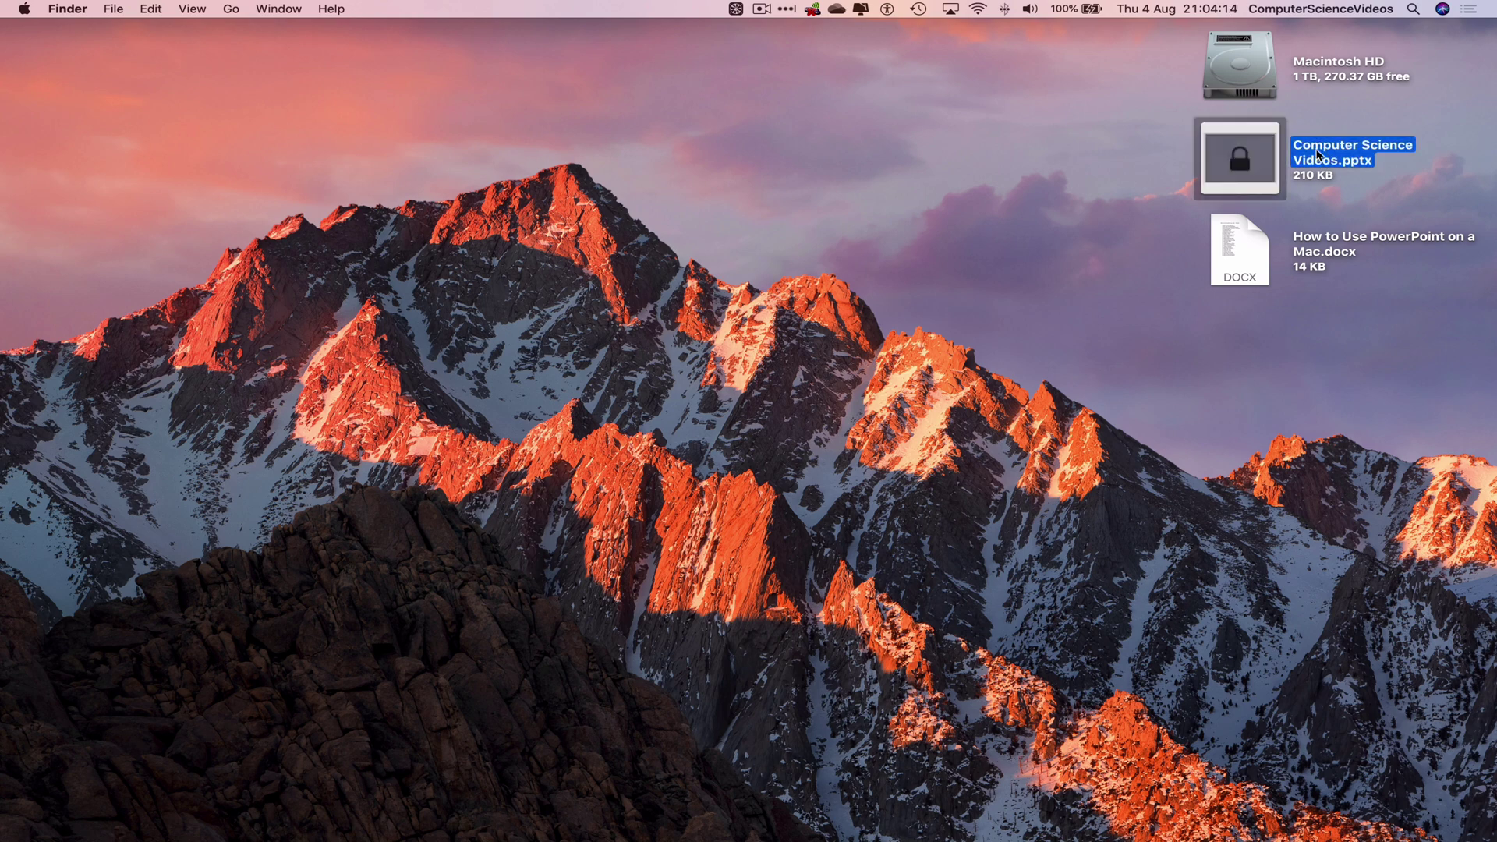
double_click(1337, 146)
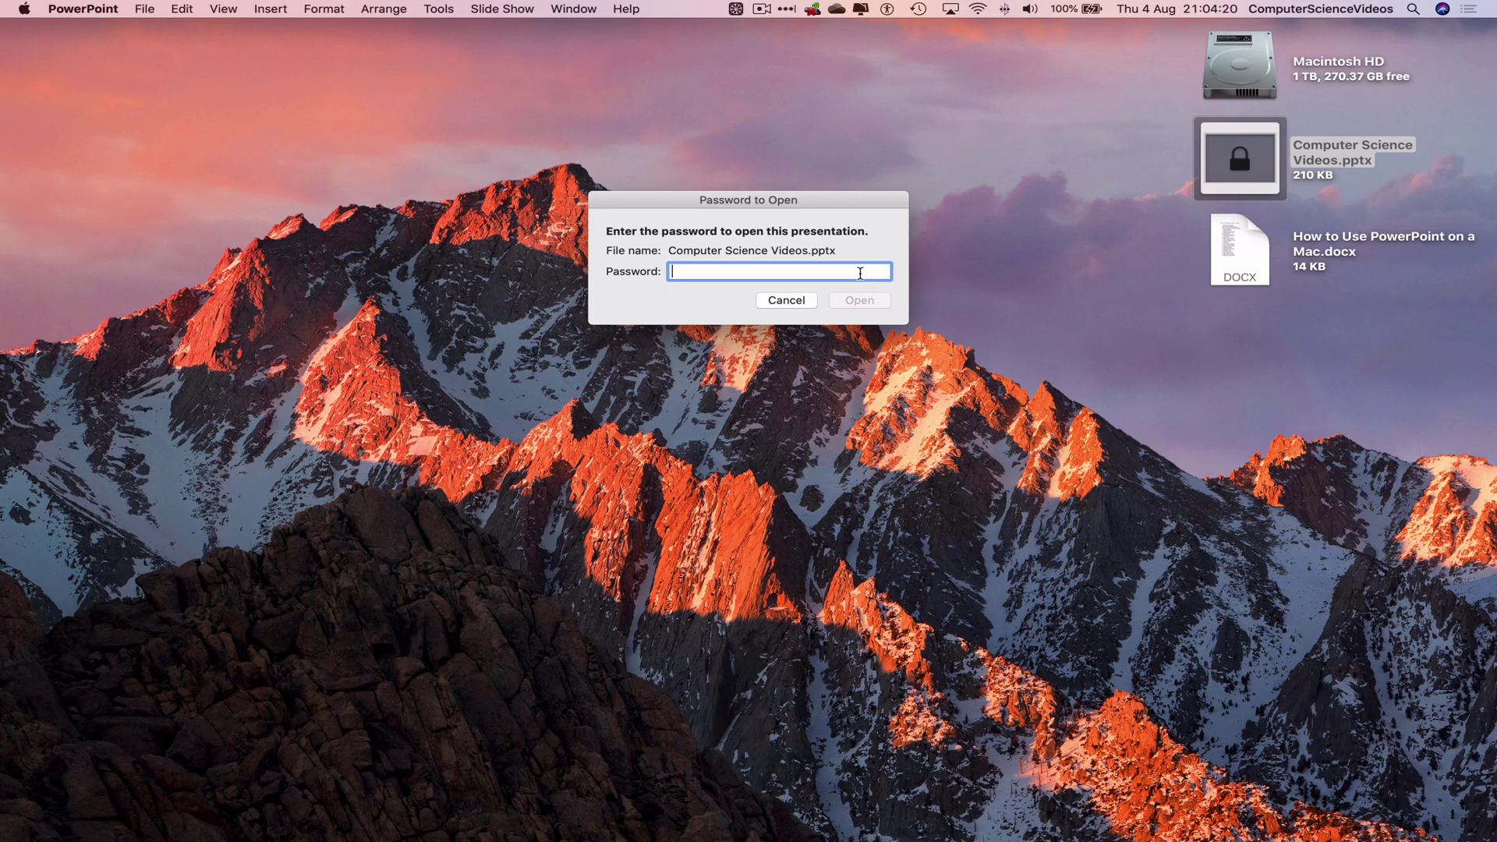
text(1234)
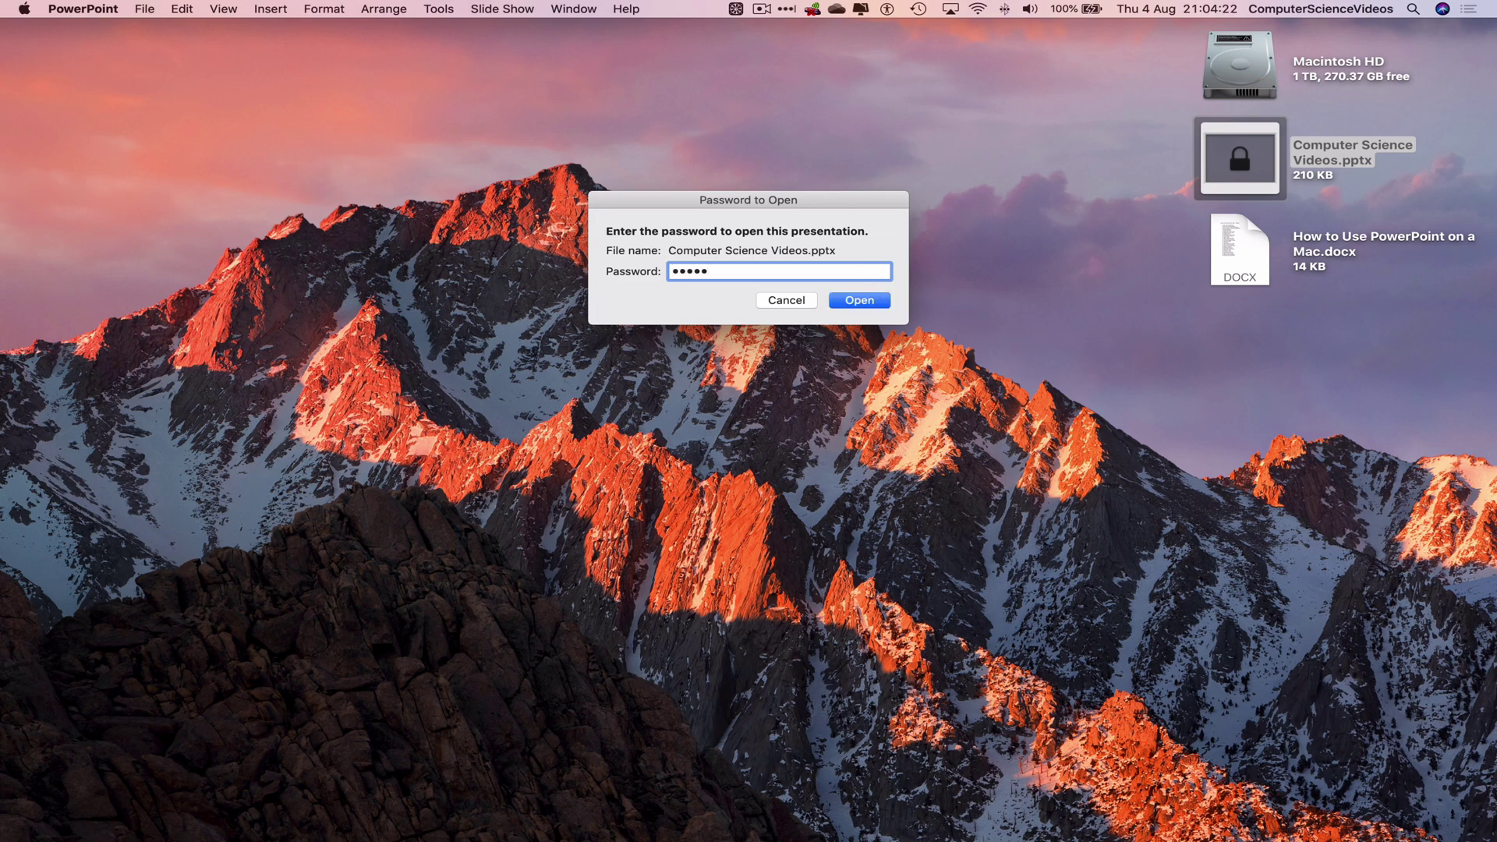
text(5)
click(863, 300)
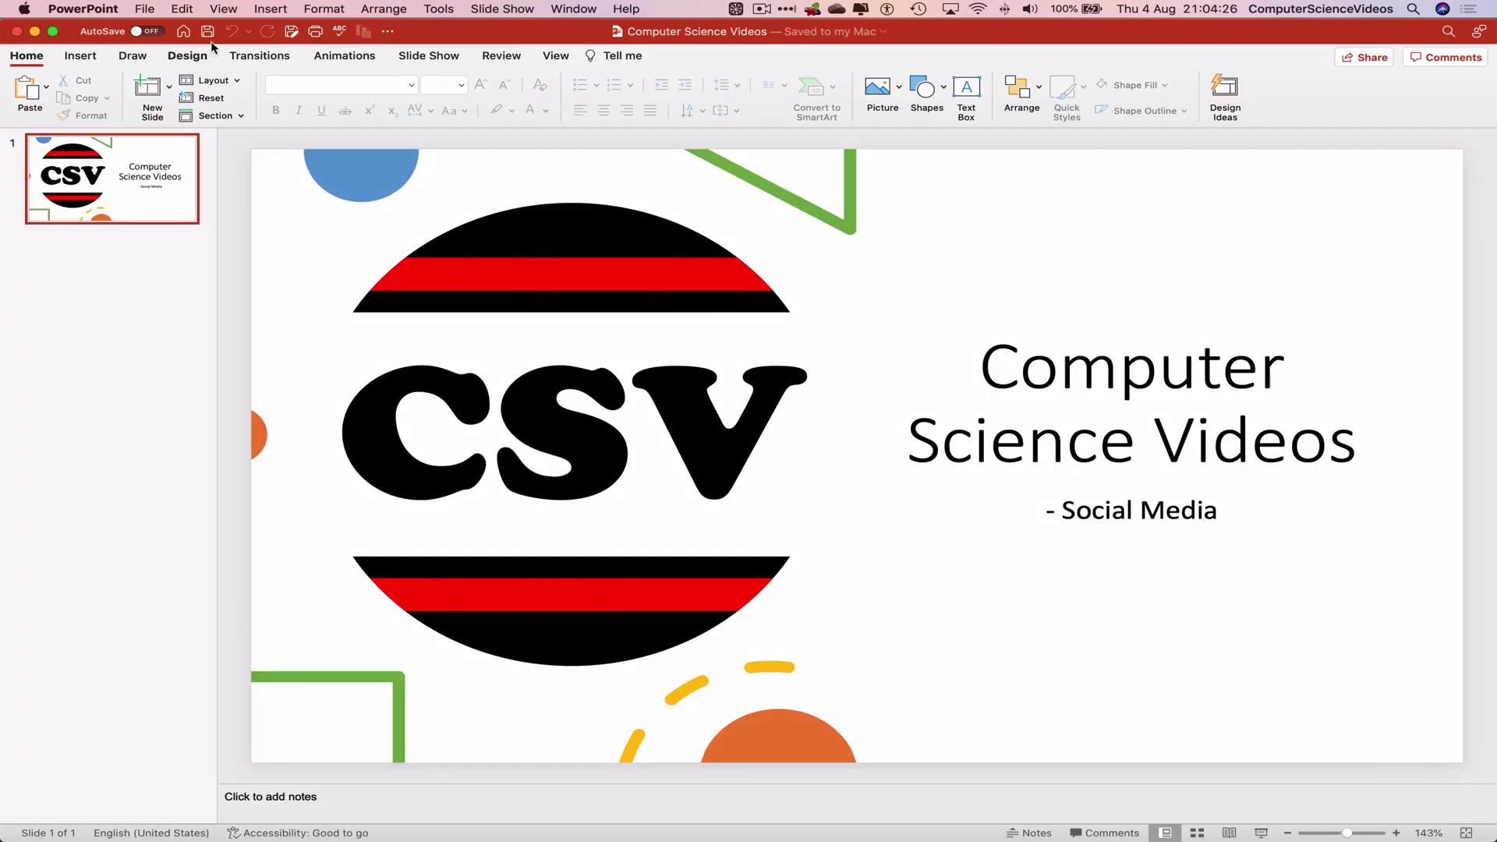
Step: Turn off the 'Encrypt this presentation' open-password option, then quit PowerPoint
click(147, 8)
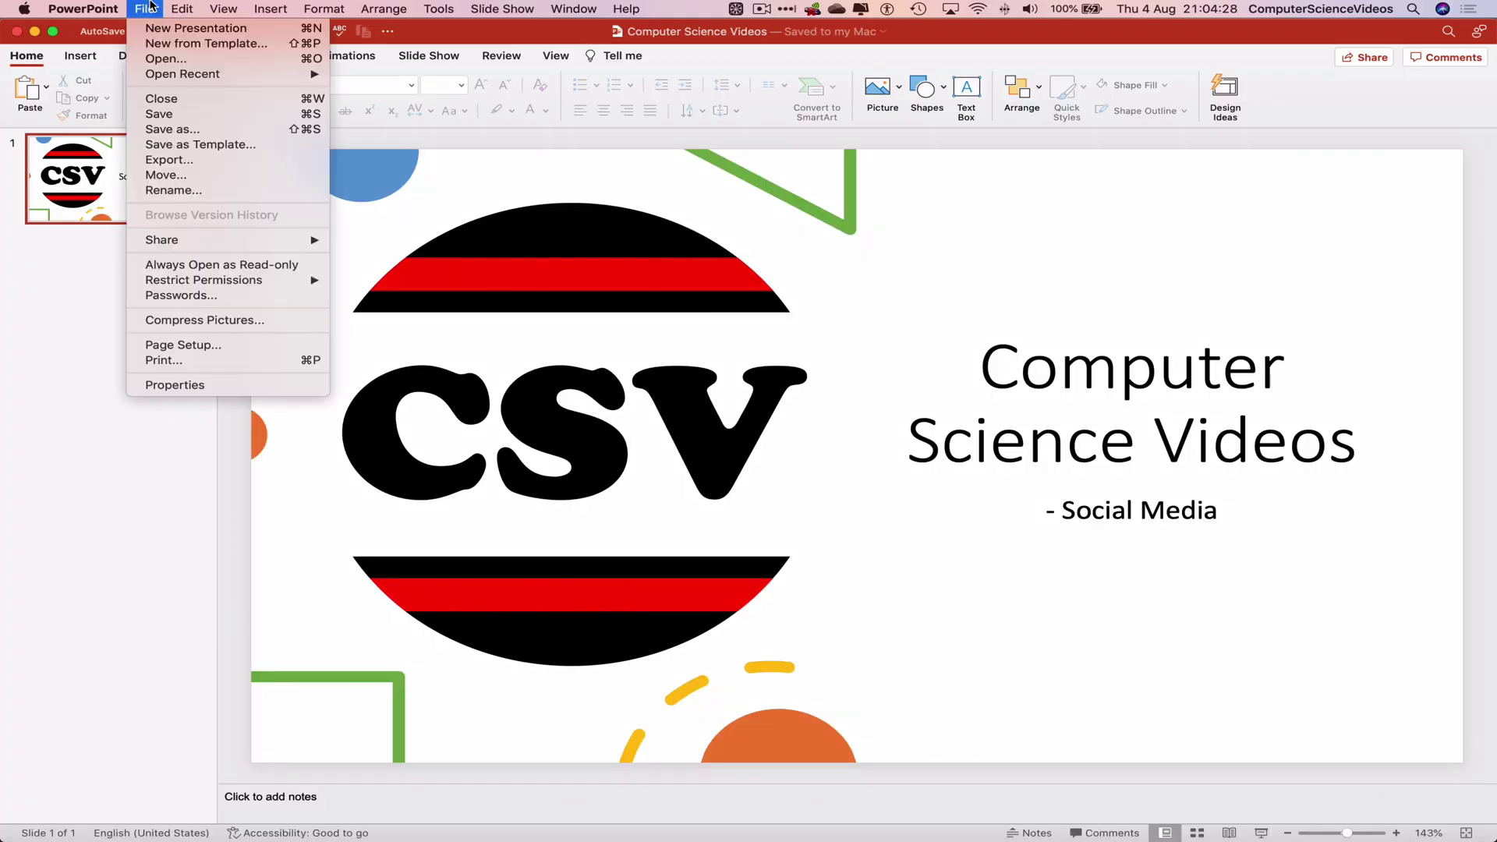
click(176, 296)
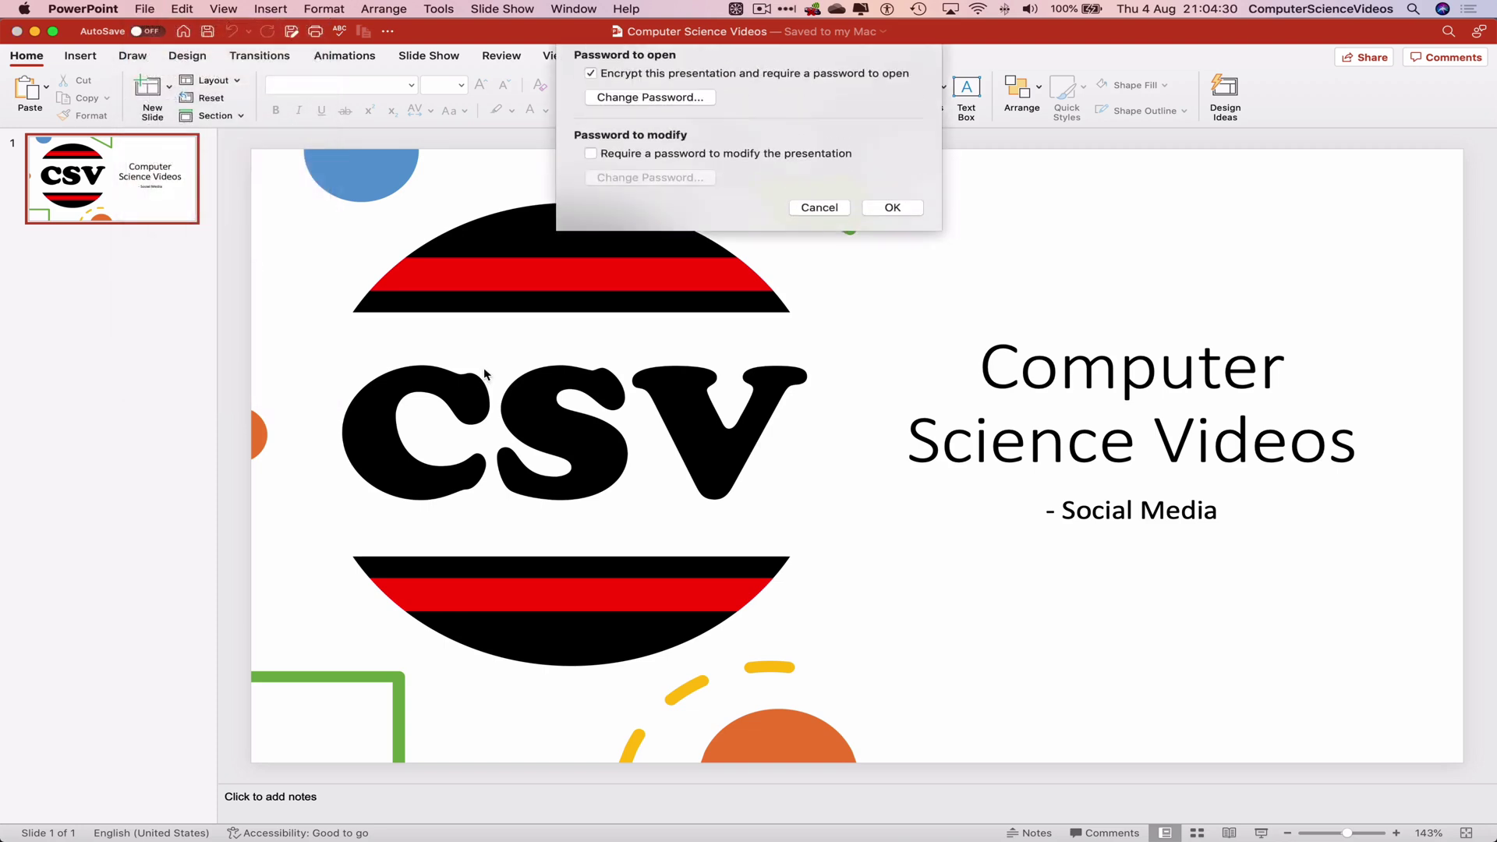
click(590, 86)
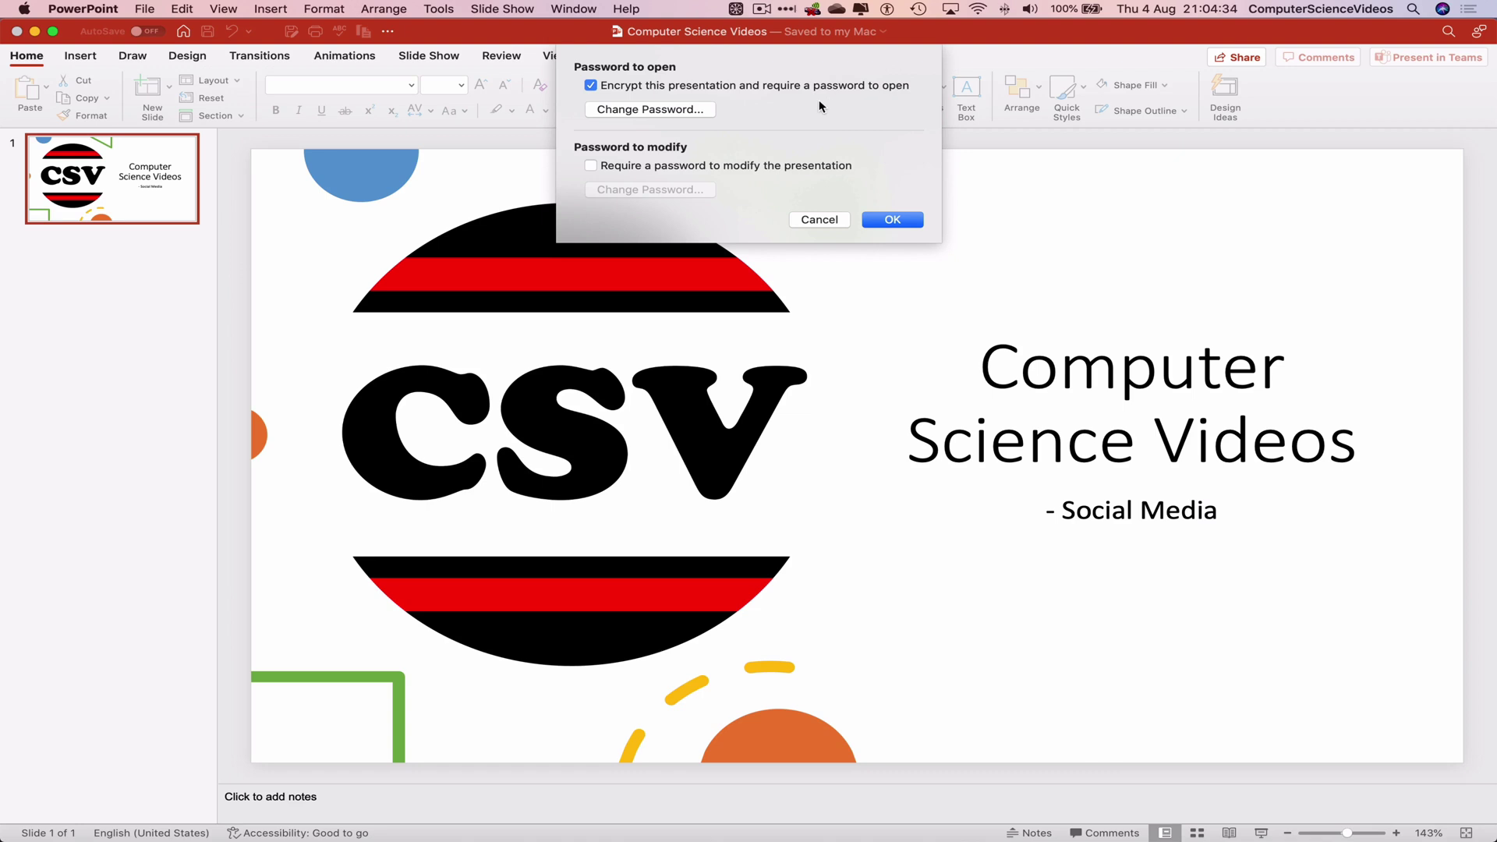
click(591, 86)
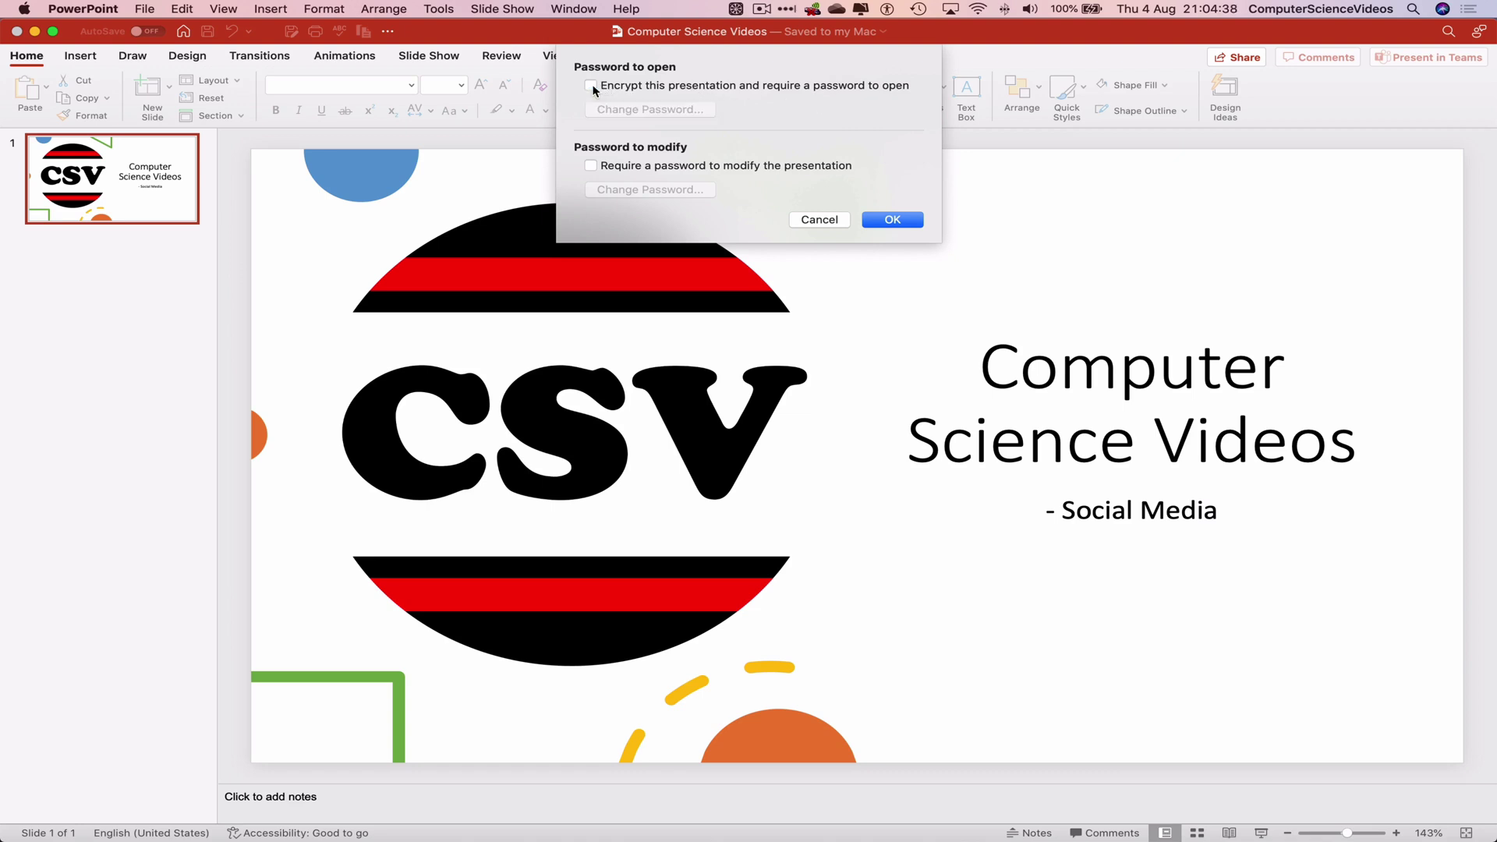
click(914, 225)
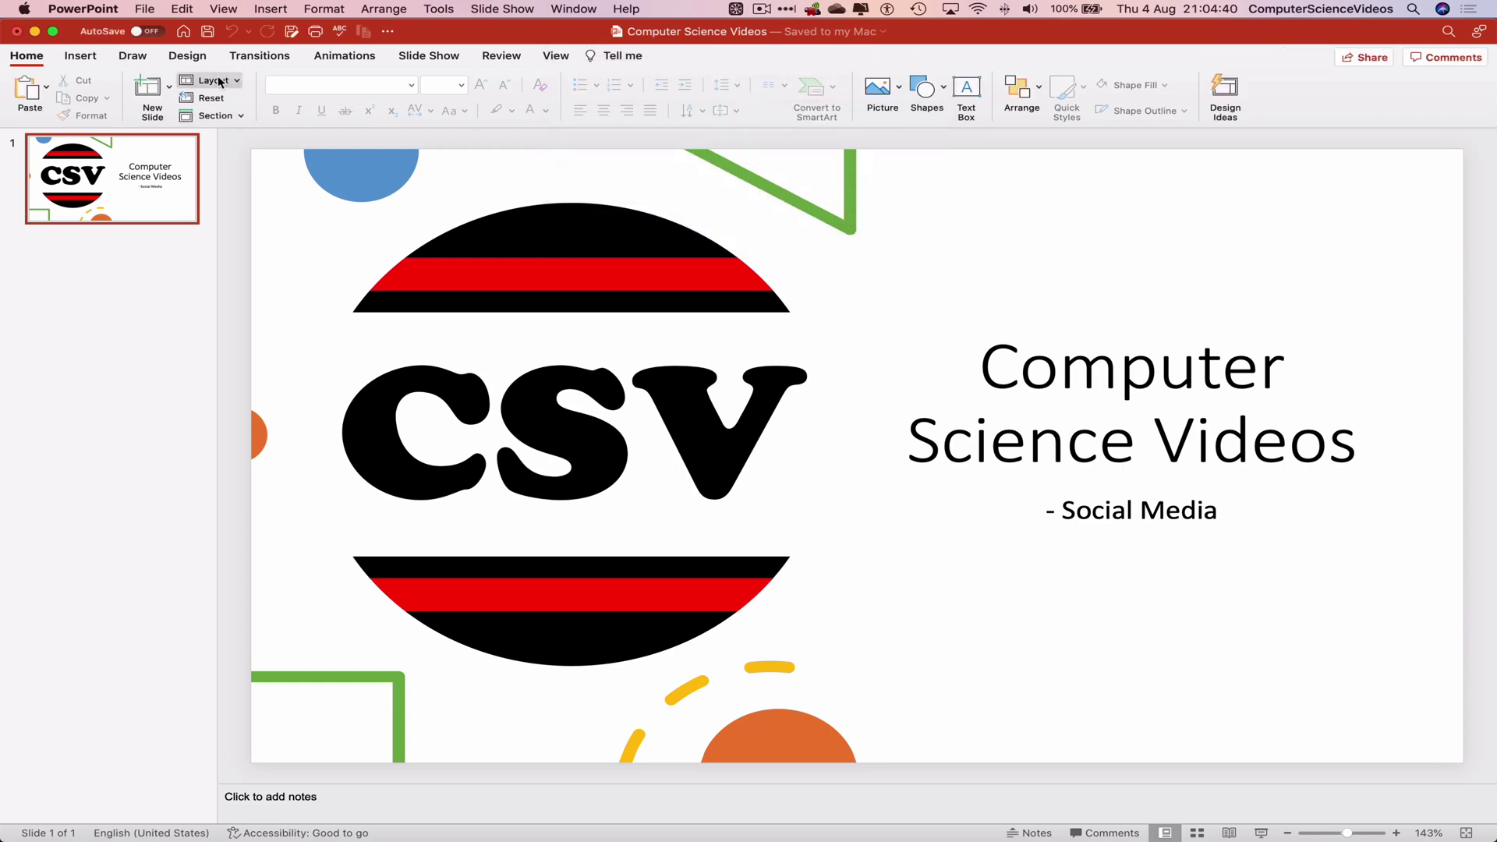
click(87, 8)
click(129, 182)
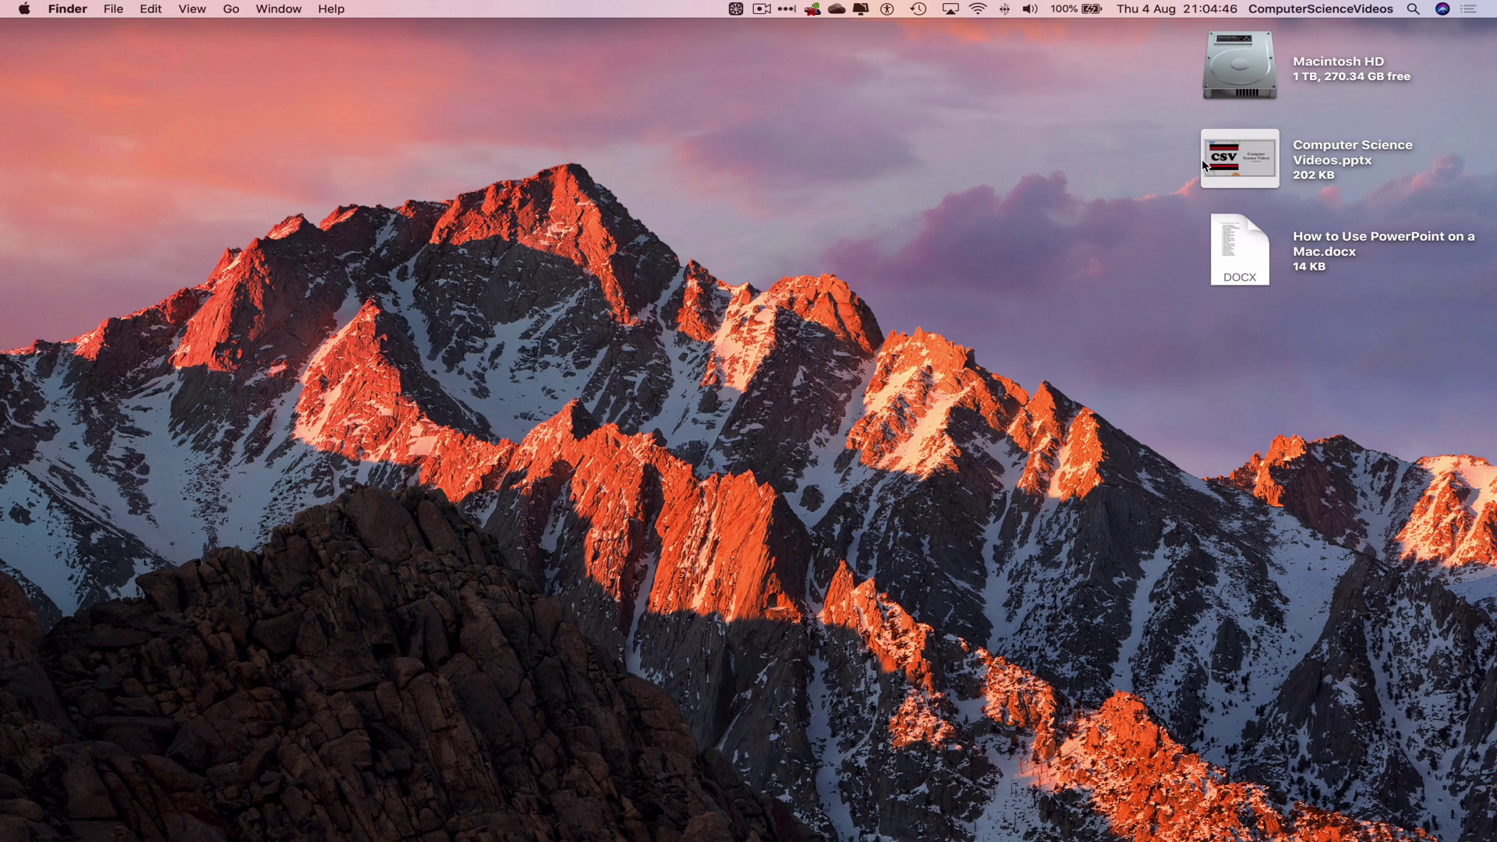
Step: Reopen Computer Science Videos.pptx and set a verified password required to modify it
click(1249, 145)
double_click(1249, 145)
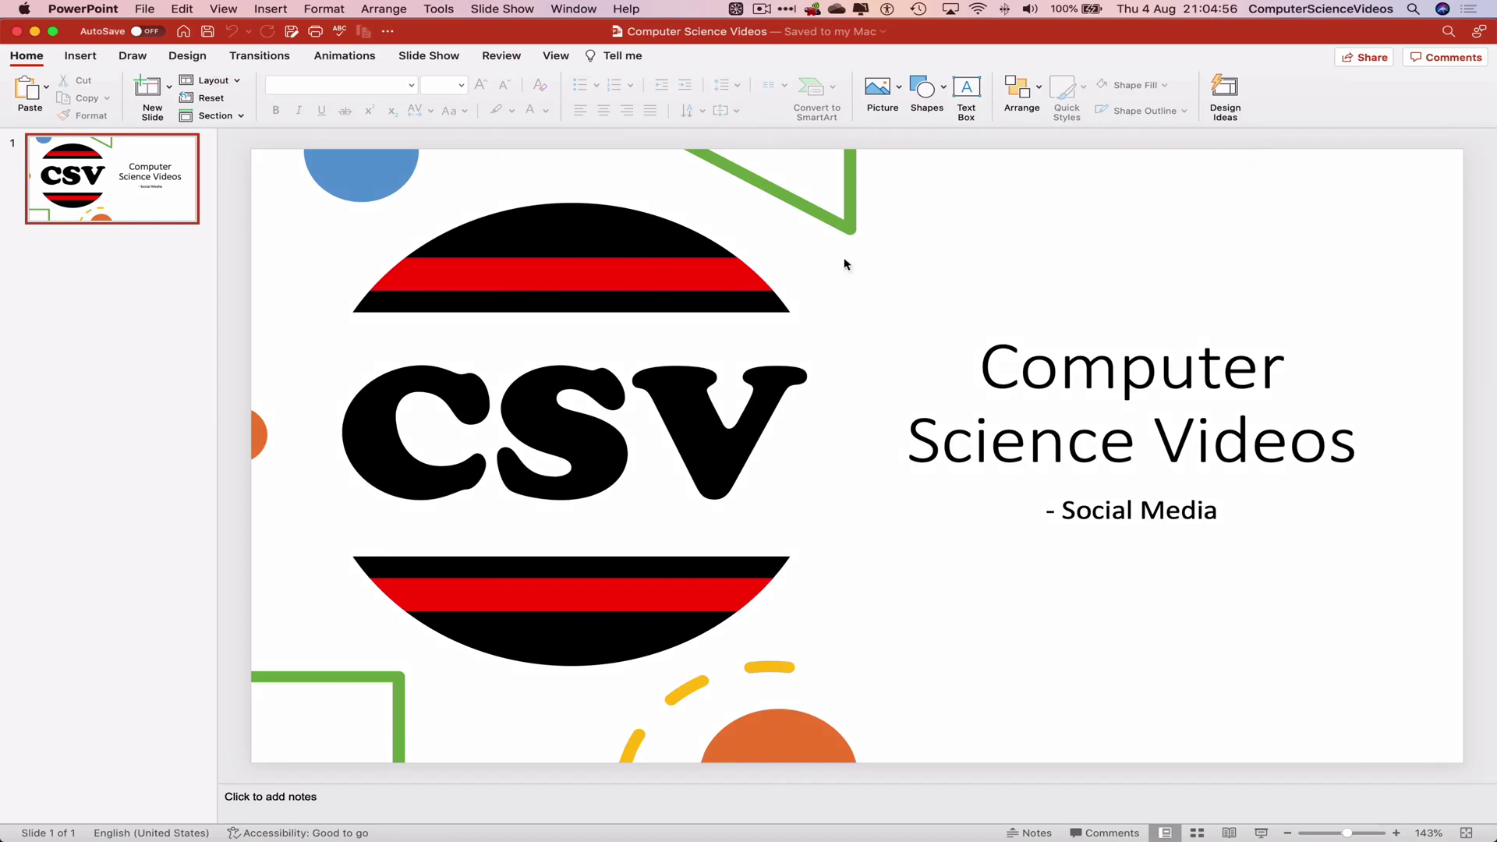
click(145, 8)
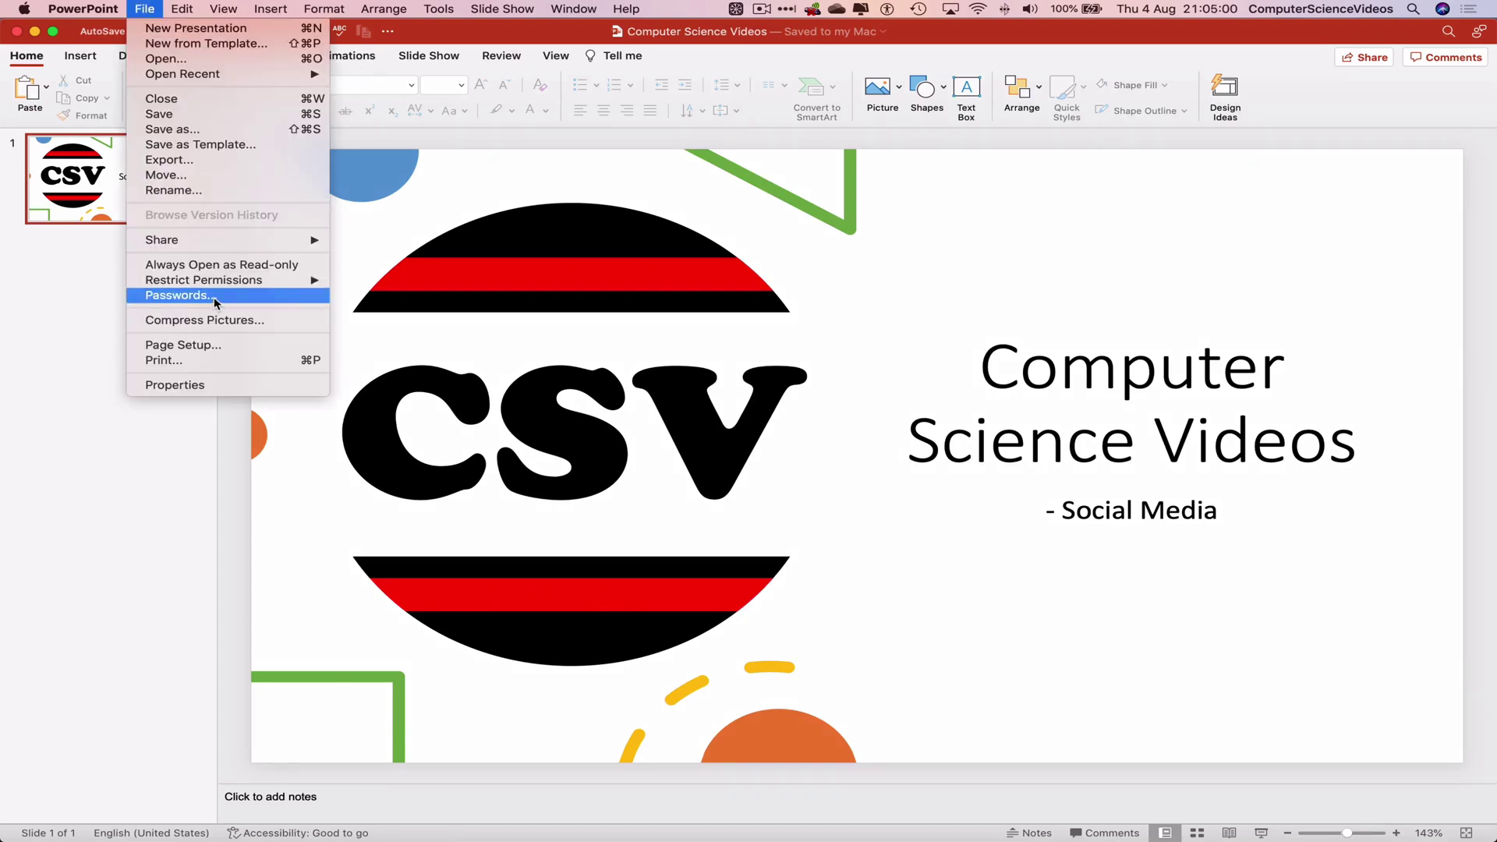
click(216, 295)
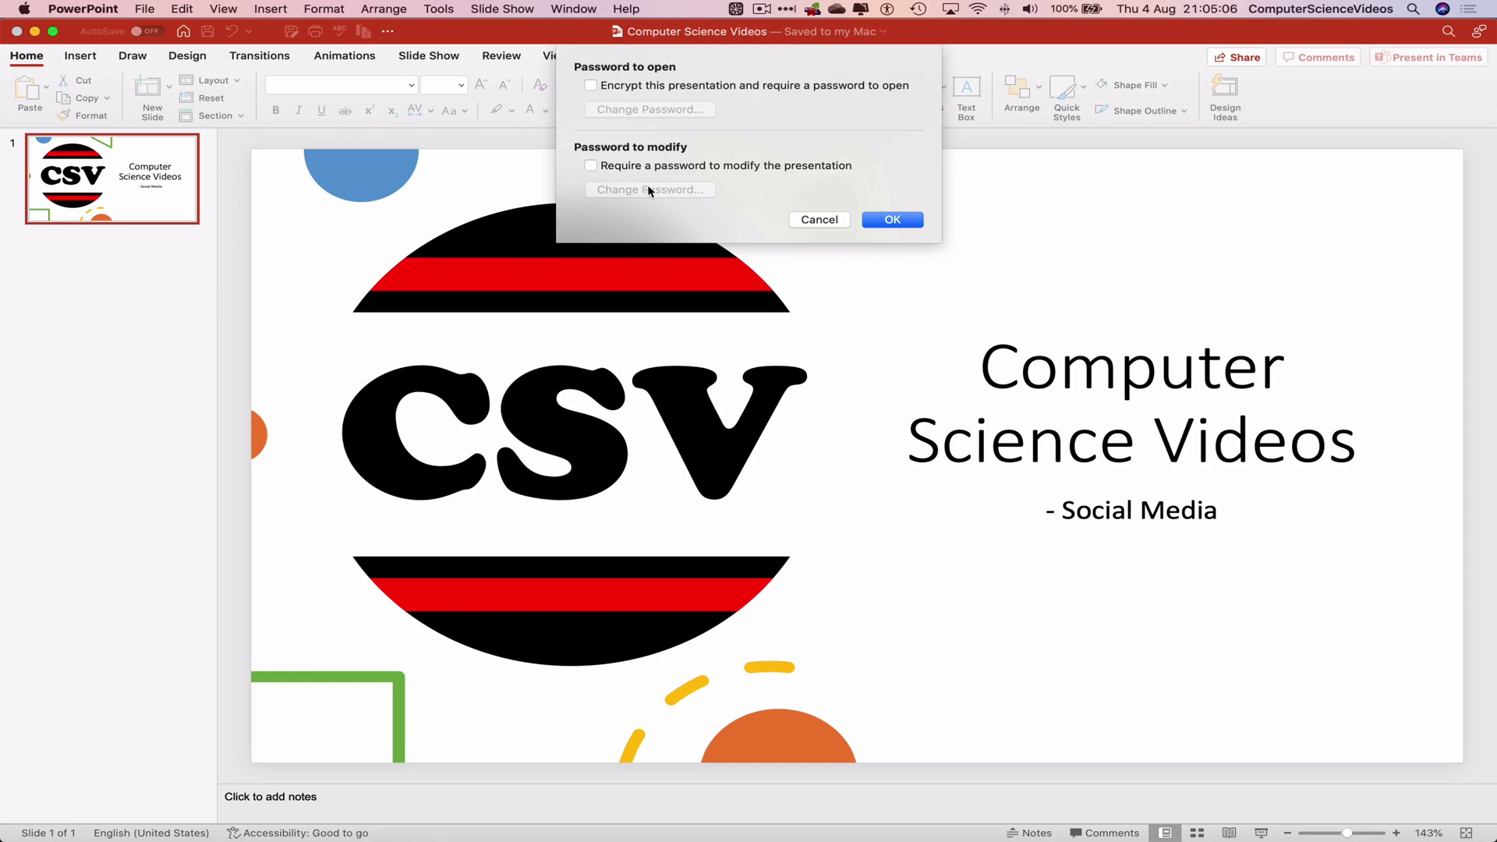
click(590, 166)
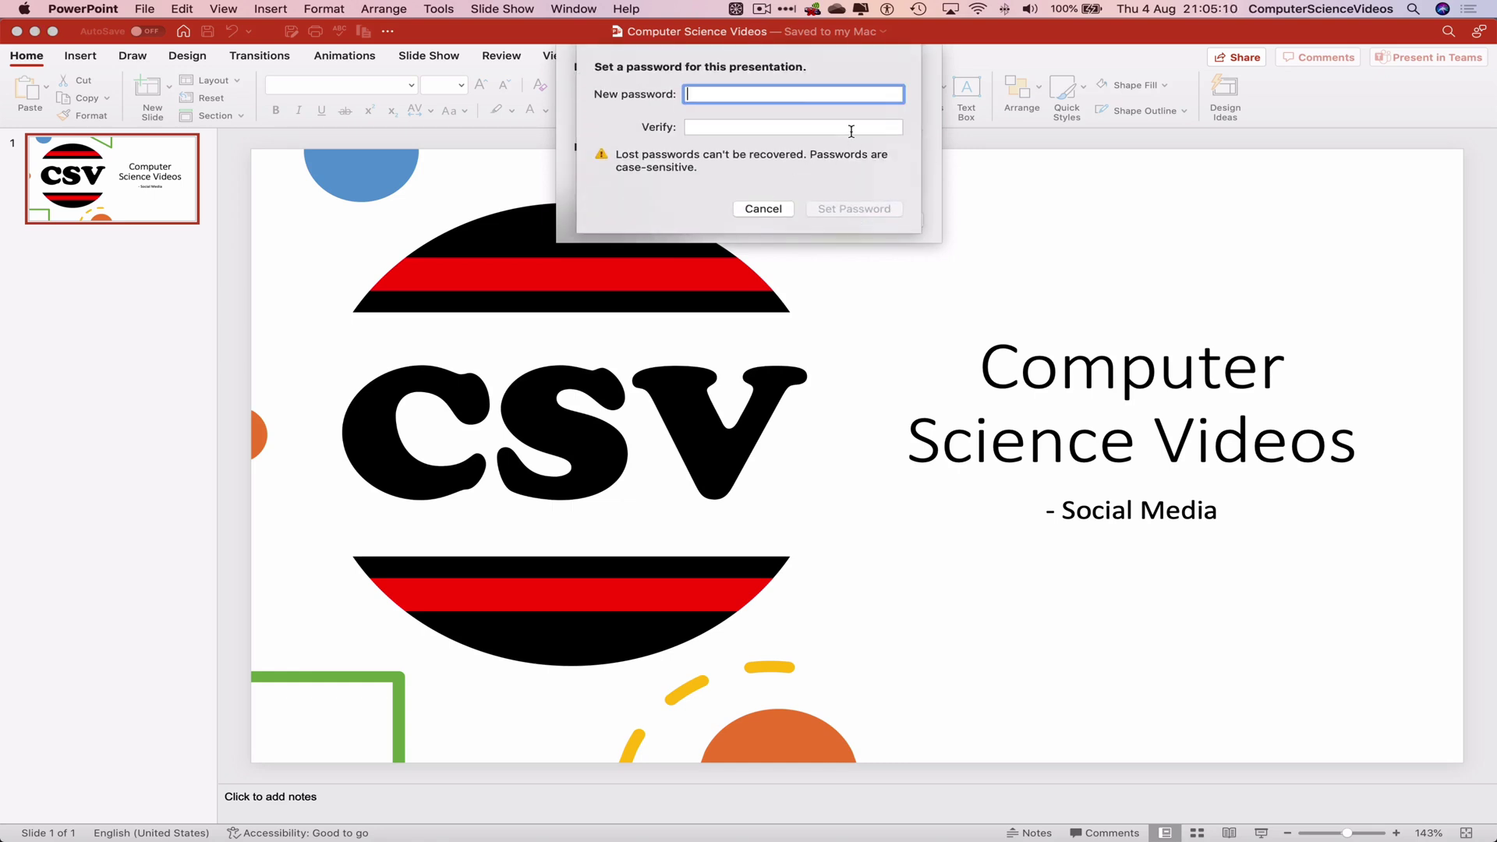
text(•••••)
key(Tab)
text(••)
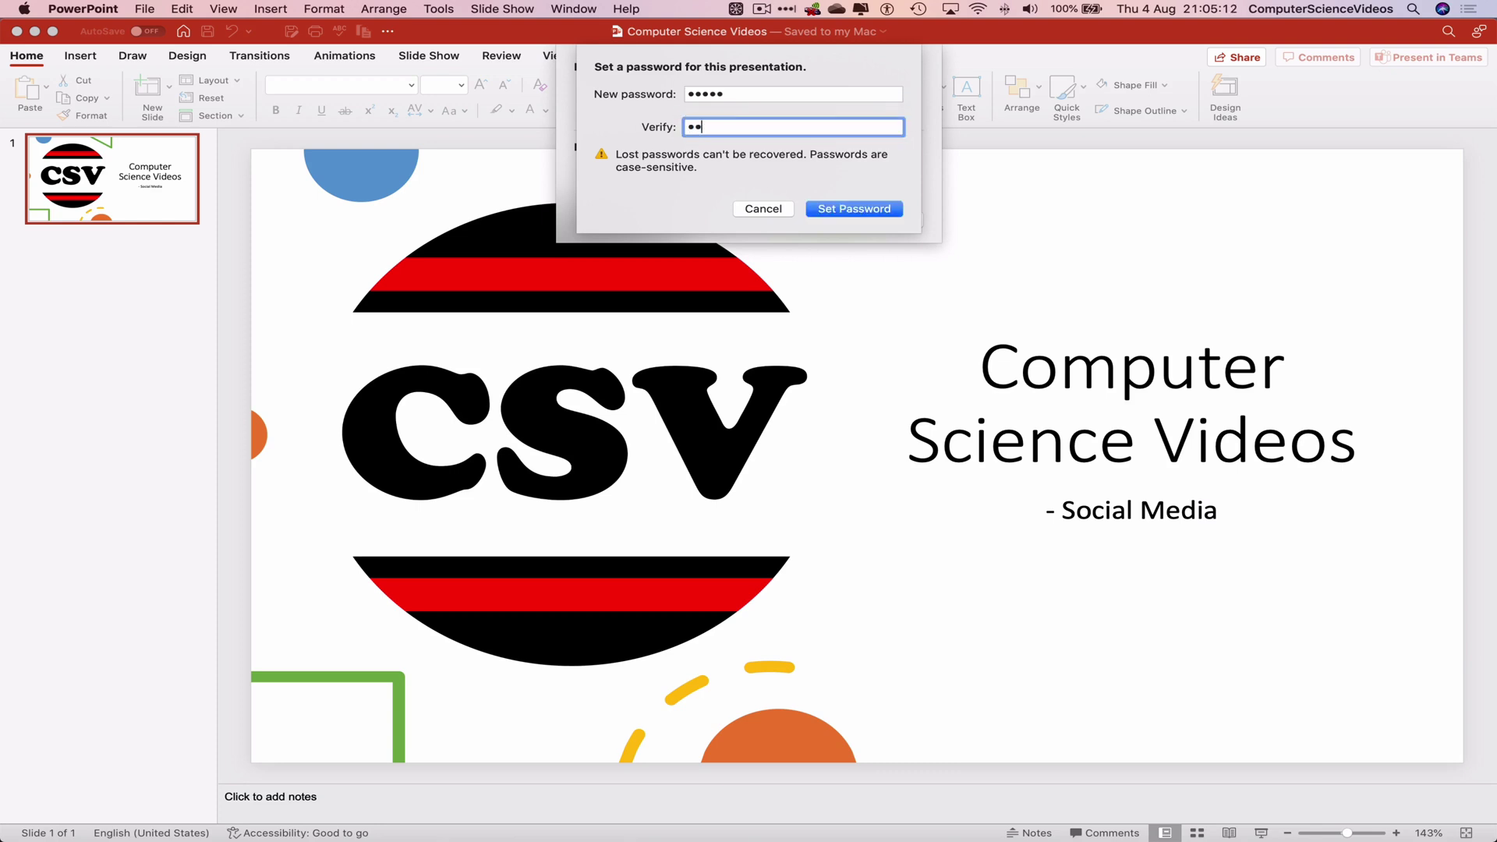
text(•••)
click(876, 207)
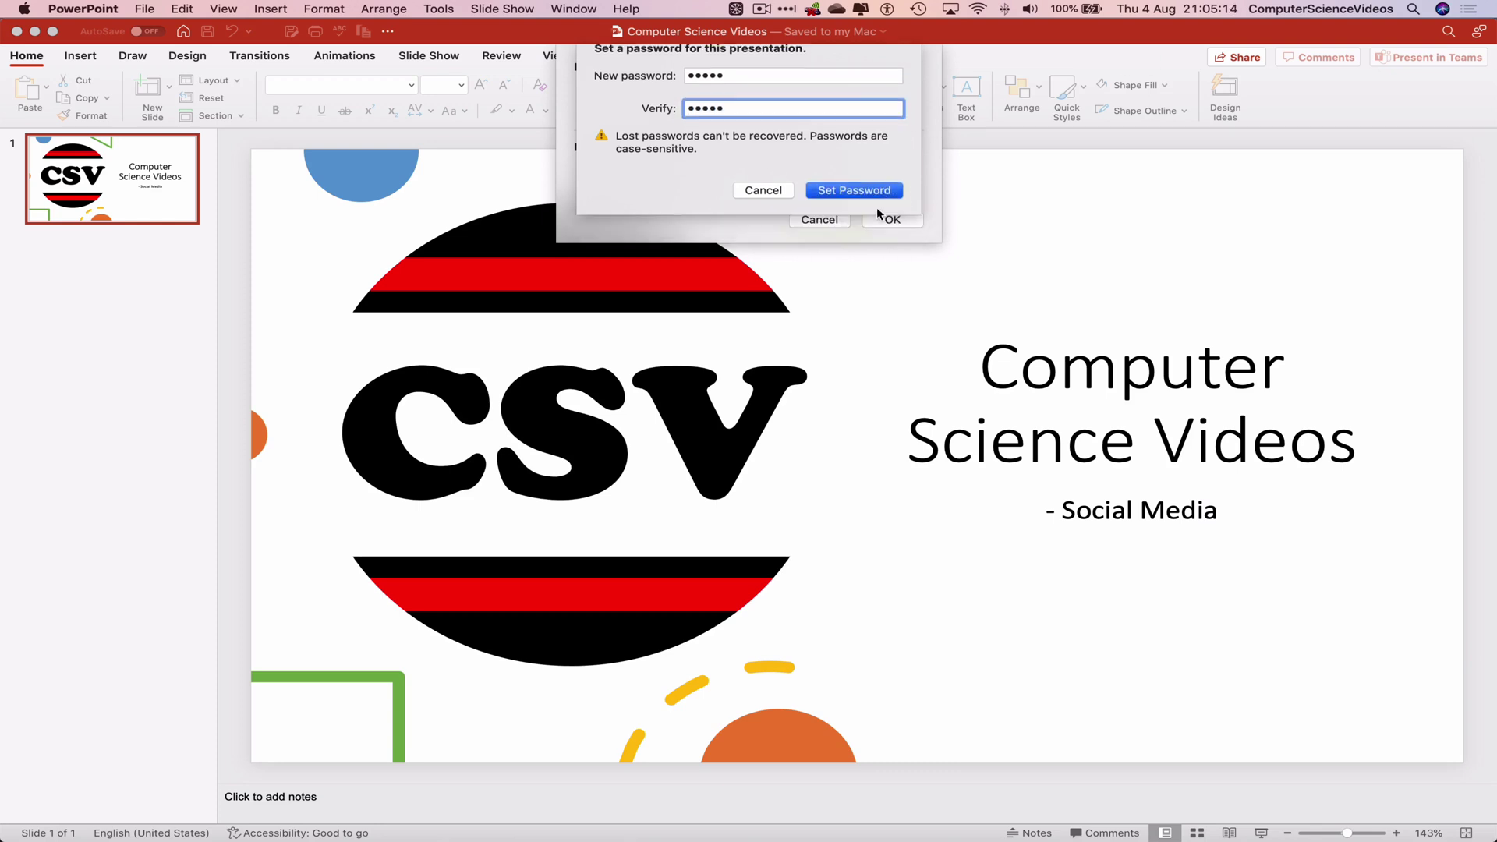
click(900, 221)
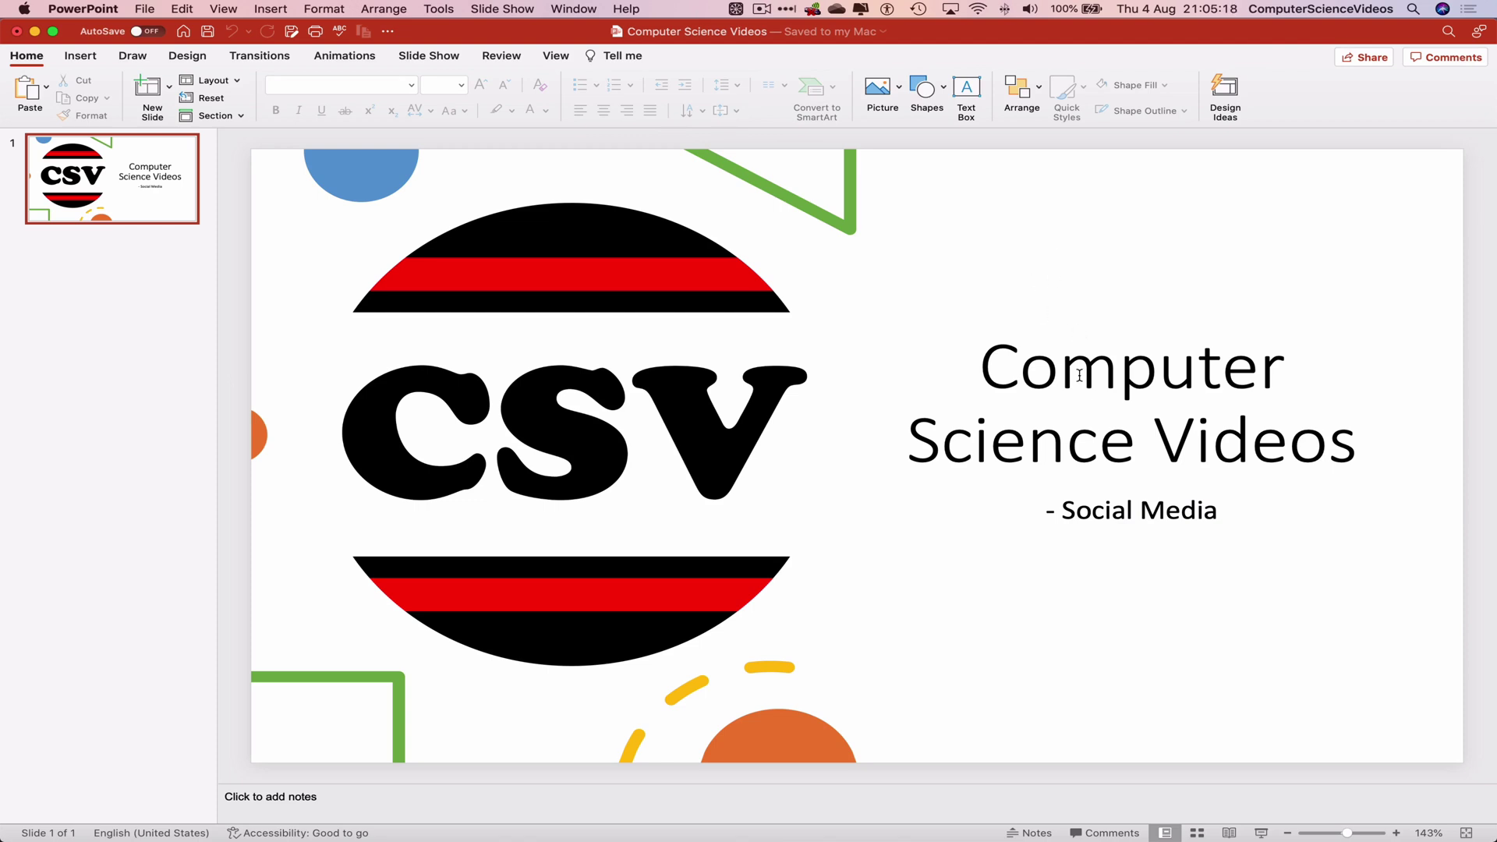
Step: Duplicate the '- Social Media' subtitle box and place the copy beneath the original
click(1113, 511)
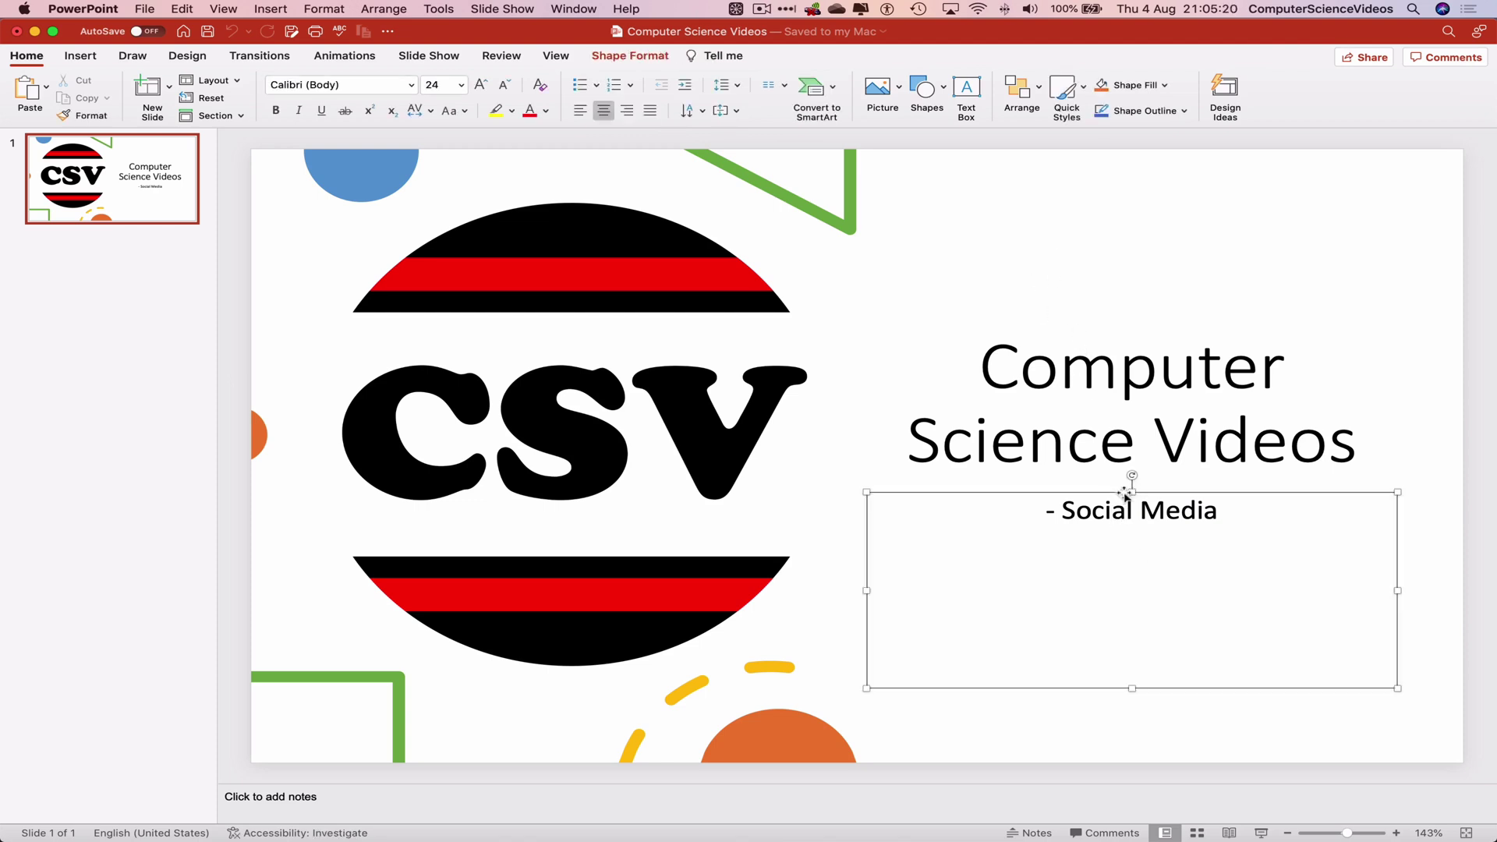
click(1125, 493)
key(super+v)
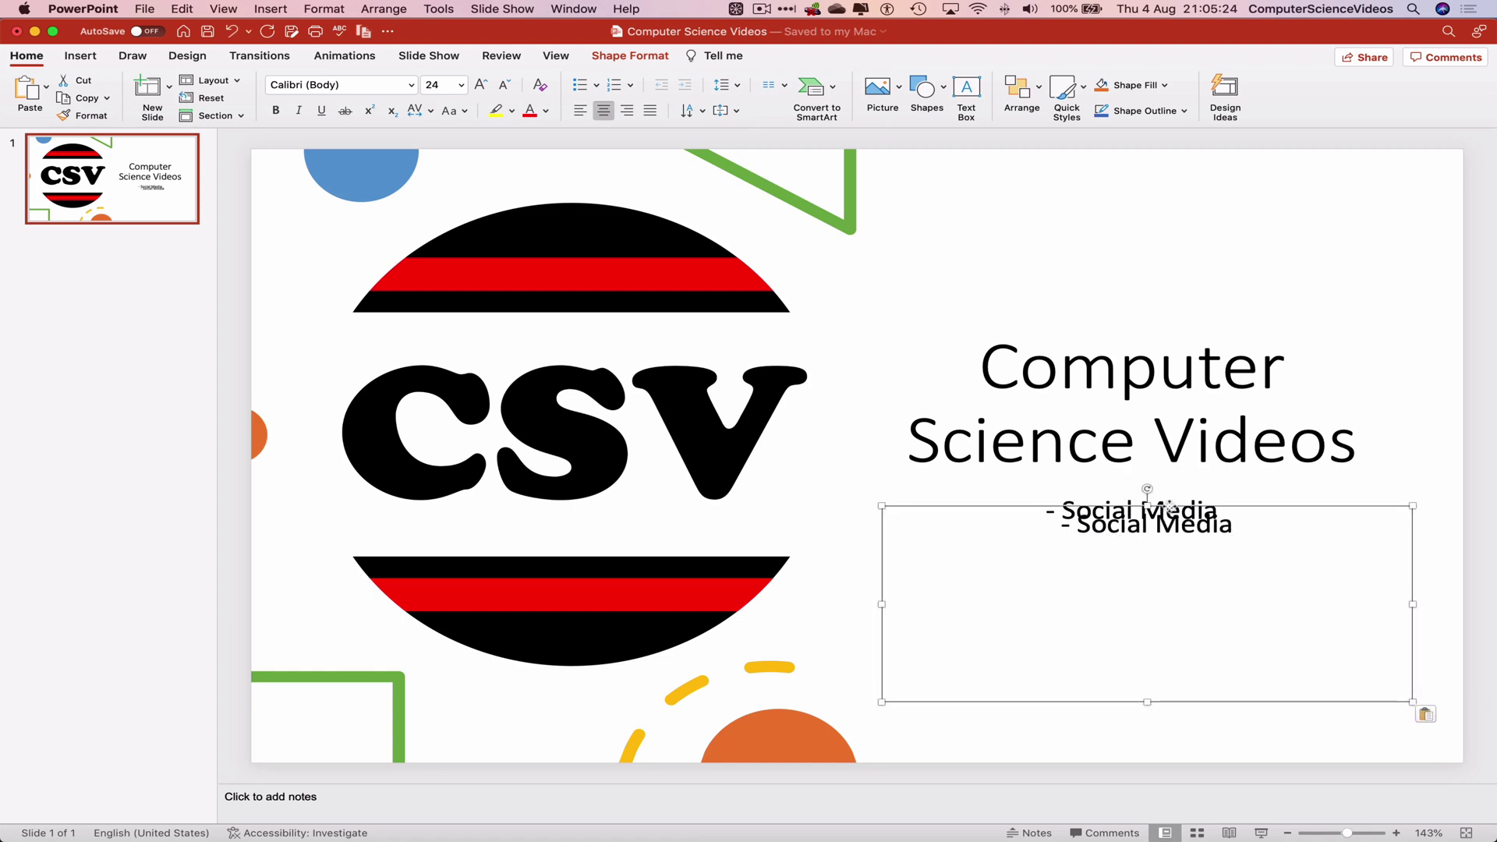
drag(1170, 506, 1153, 547)
click(1178, 176)
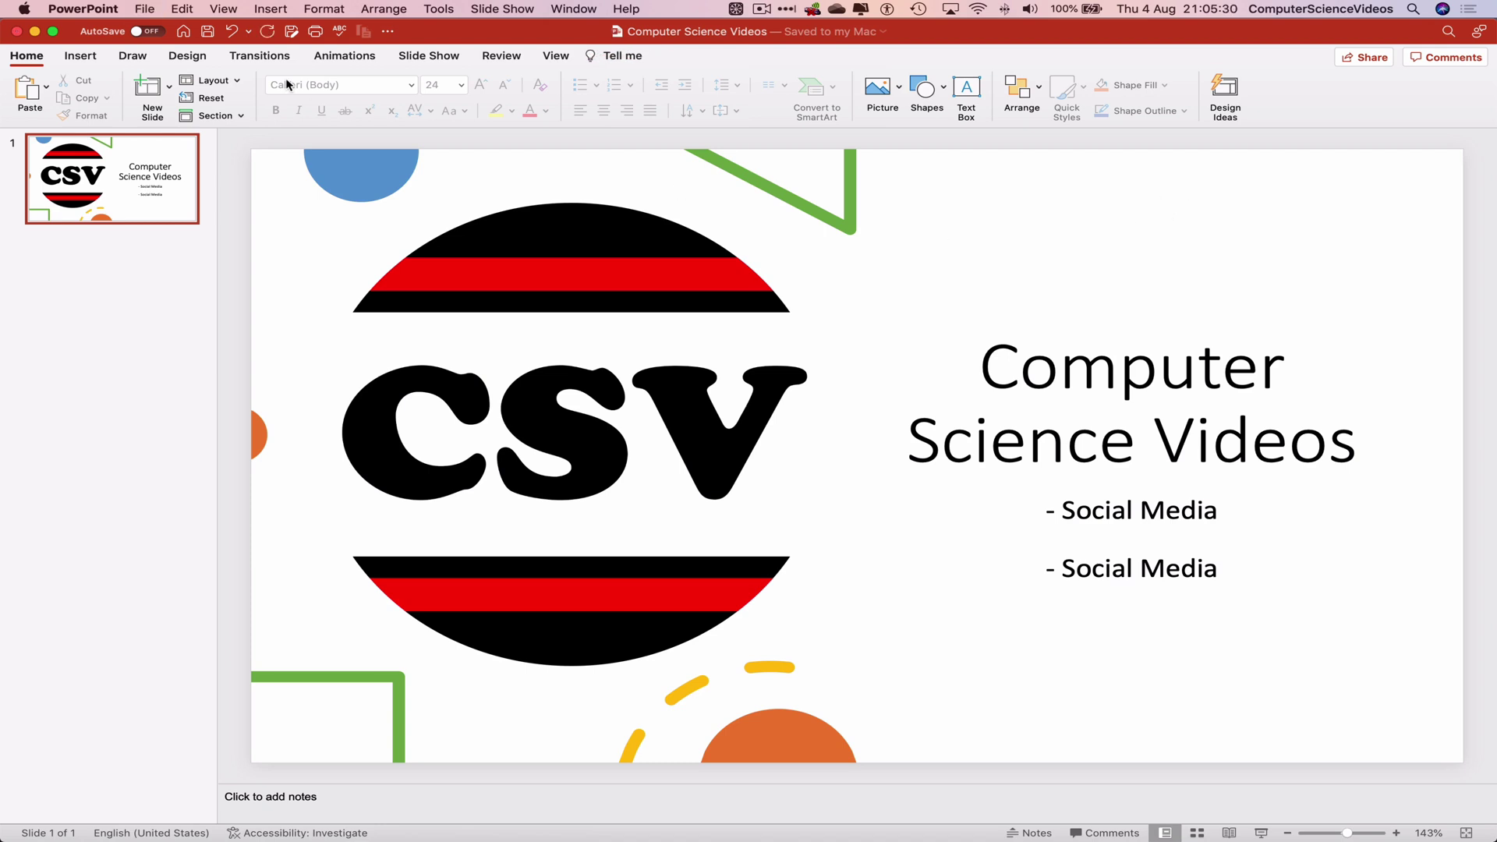
Step: Quit PowerPoint and reopen the presentation by entering its modify password
click(109, 9)
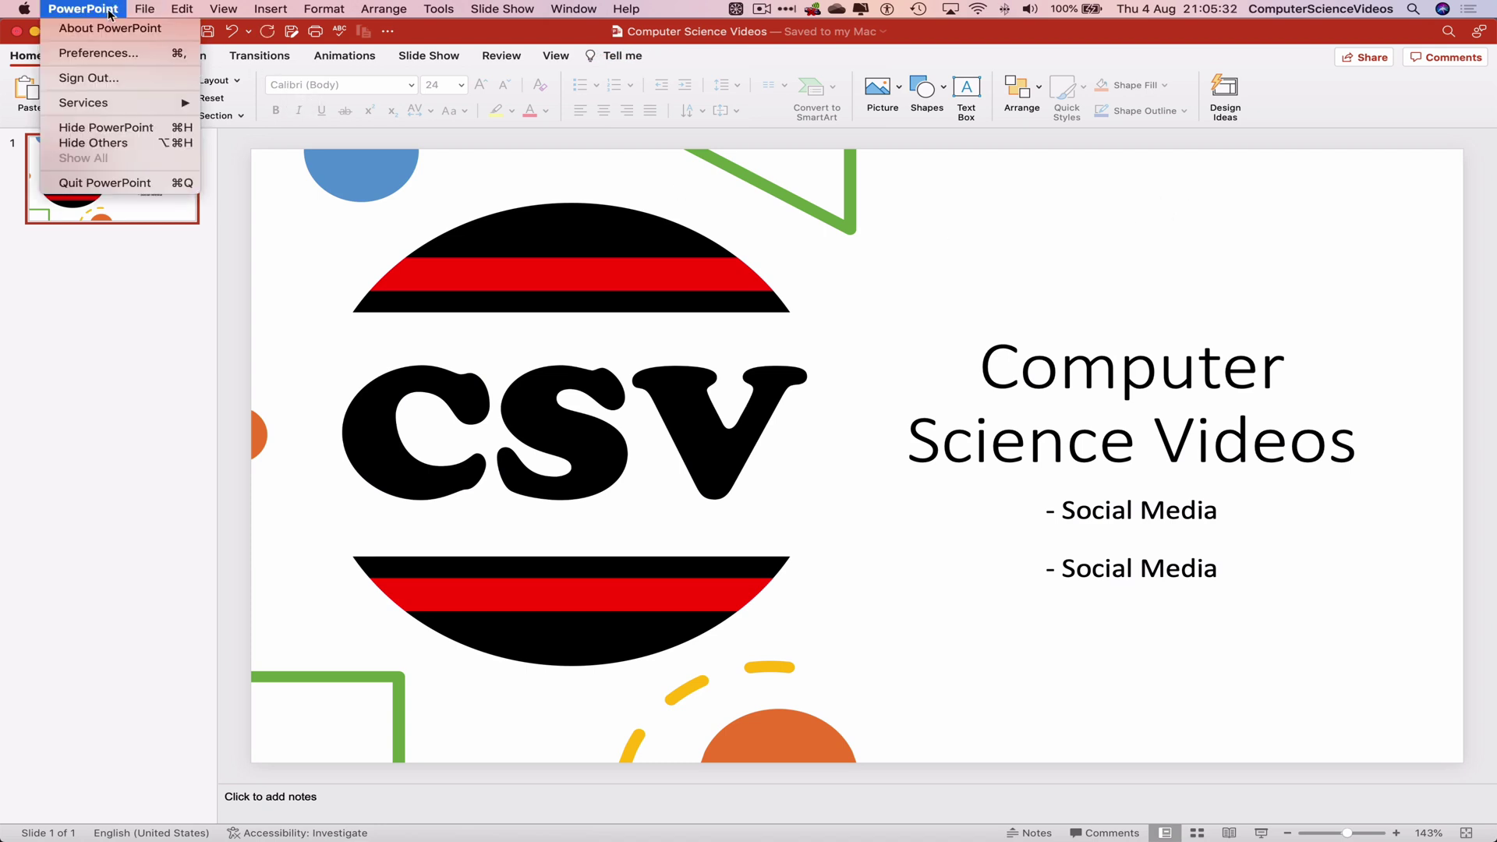
click(139, 186)
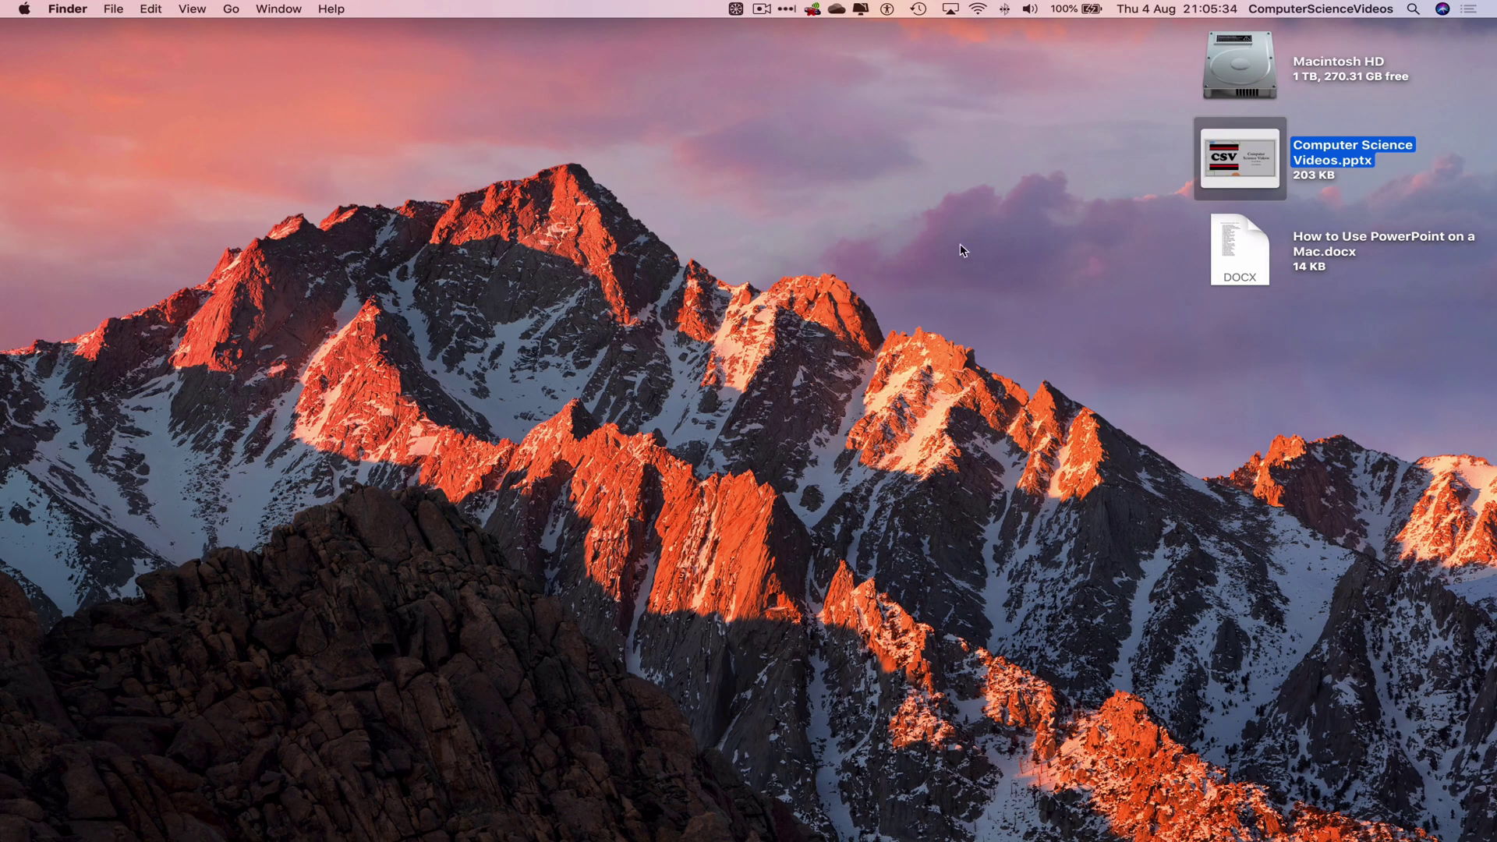
double_click(1259, 151)
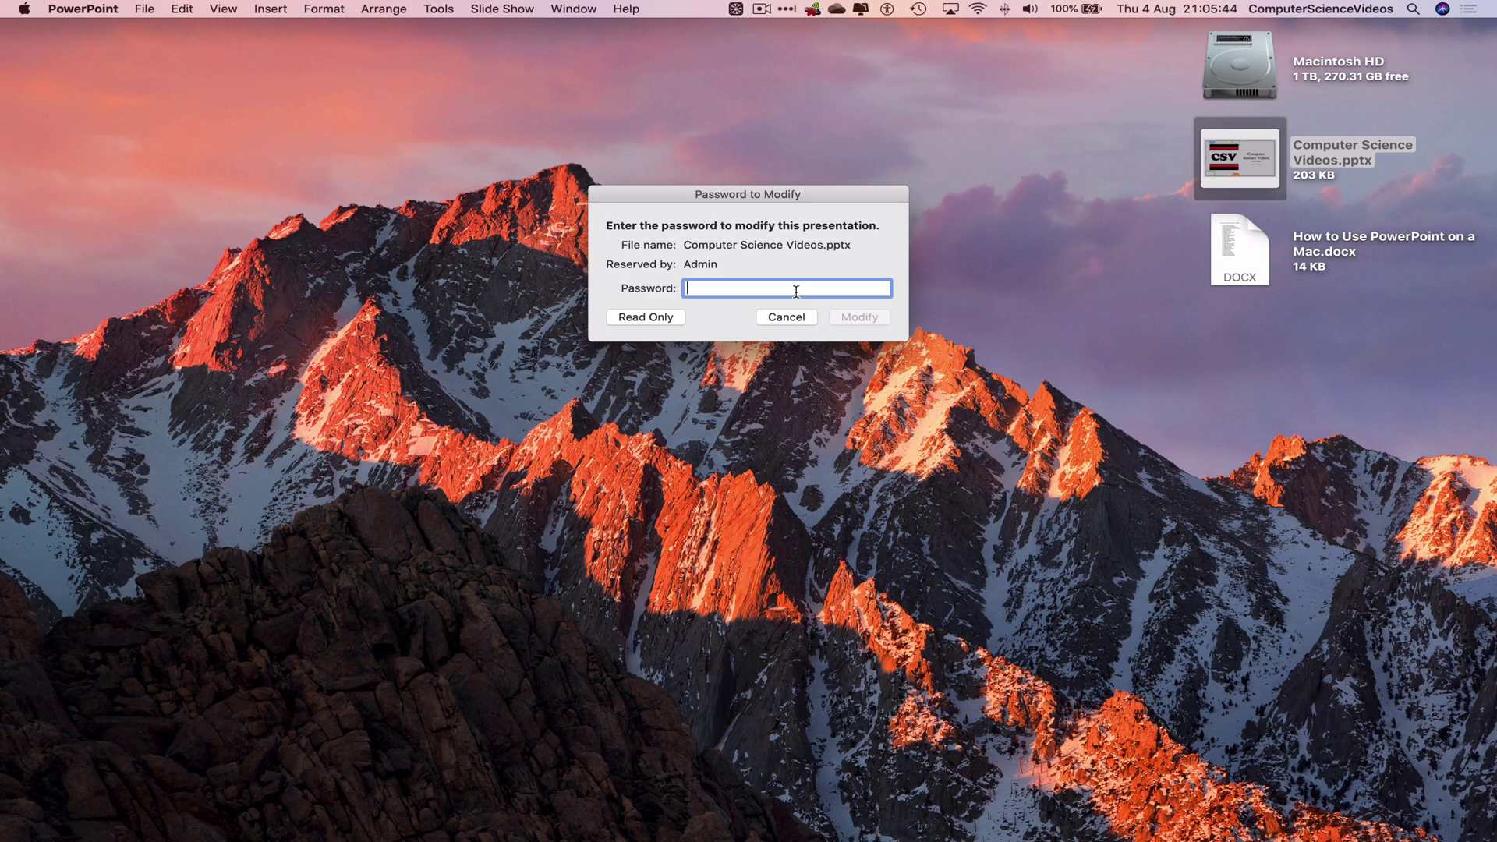
text(*****)
key(Return)
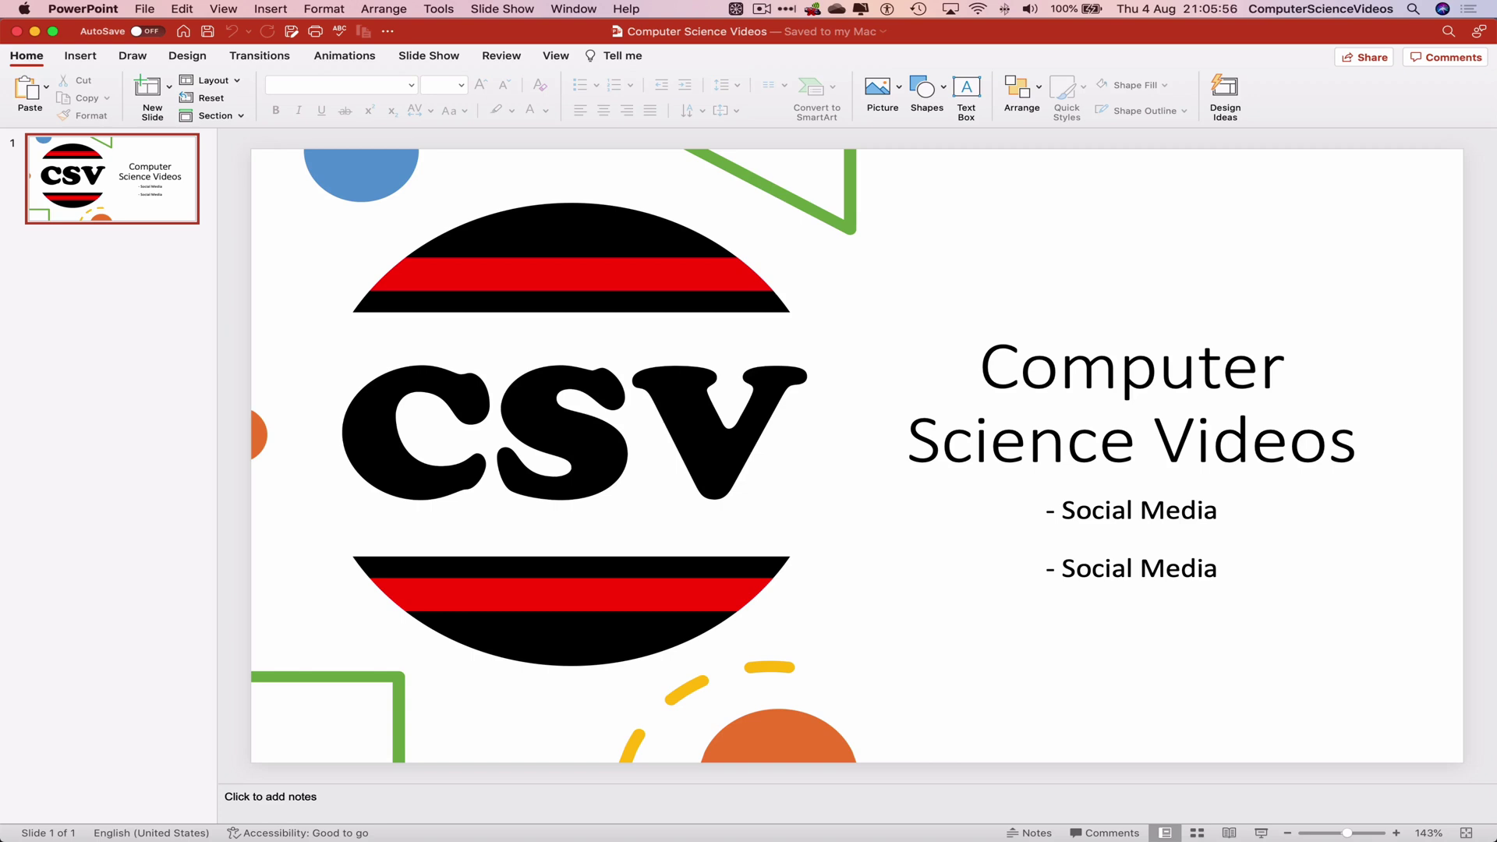
click(85, 9)
Step: Quit PowerPoint and reopen Computer Science Videos with its modify password
click(113, 185)
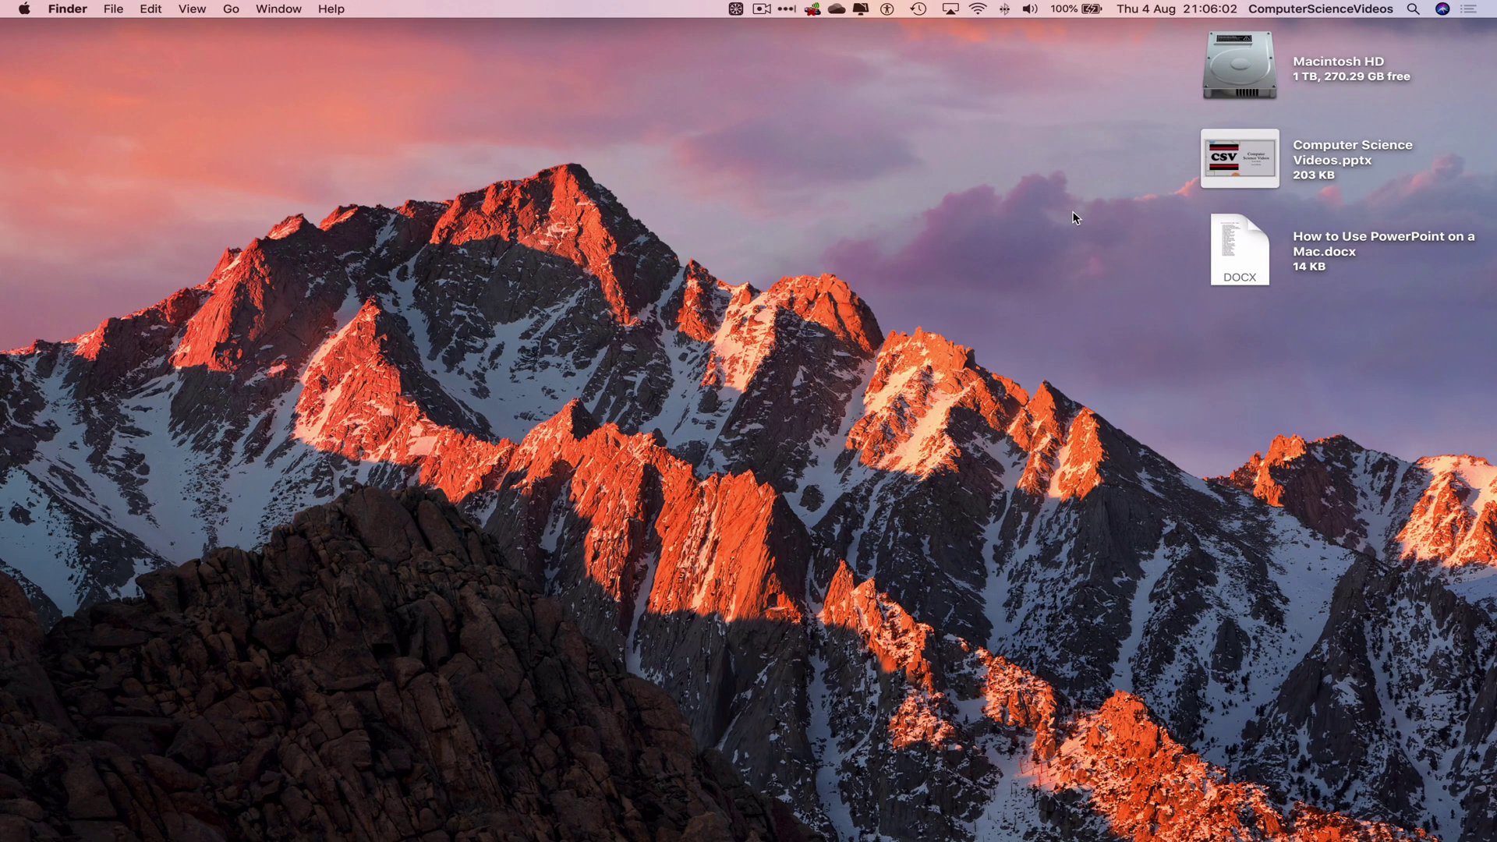
double_click(1236, 152)
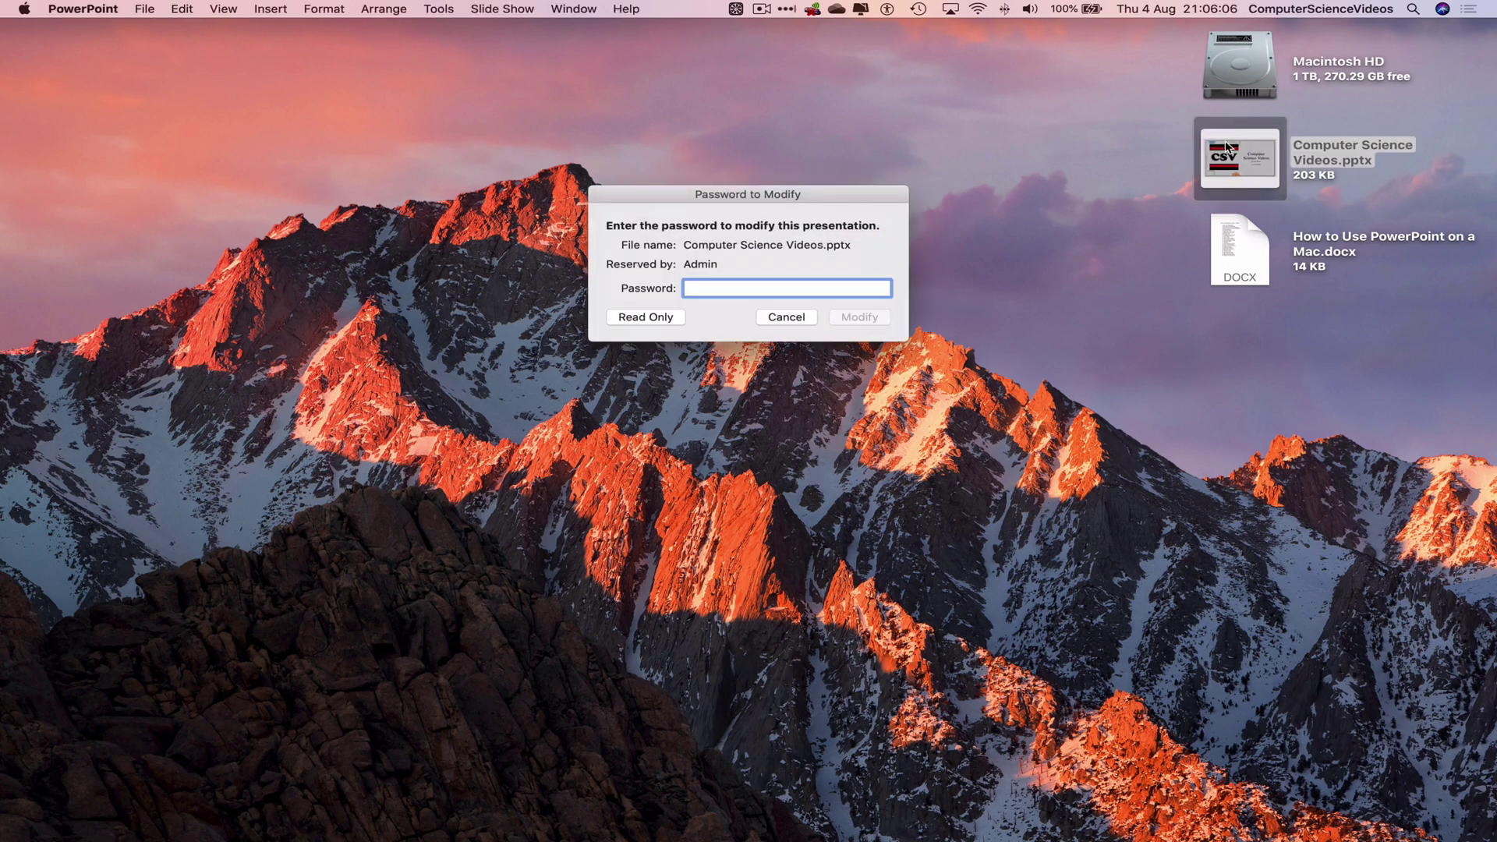
text(••••)
key(Return)
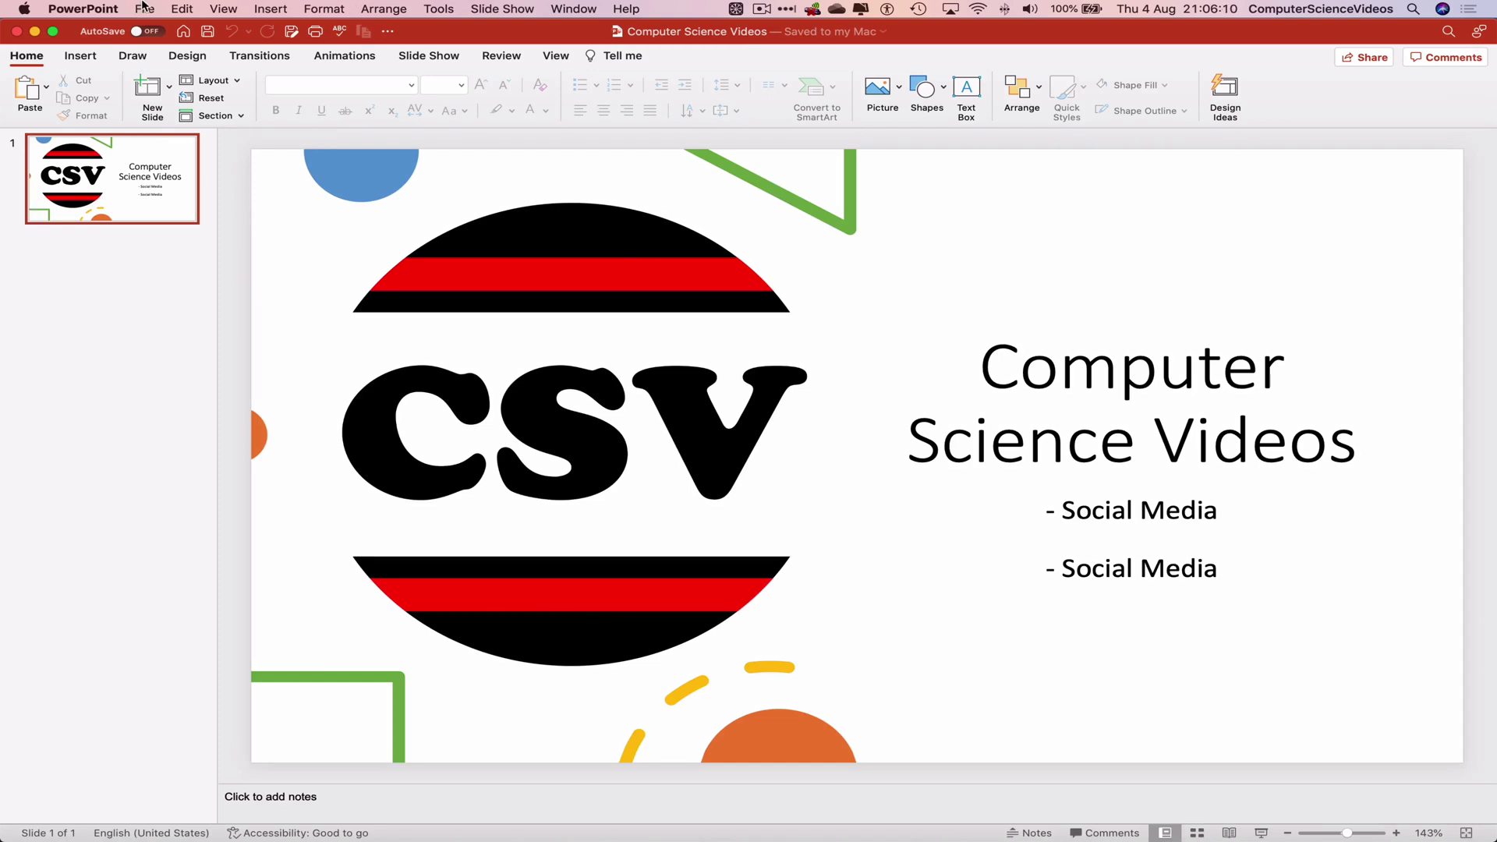
Step: Turn off 'Require a password to modify the presentation' in the password settings
click(145, 8)
click(184, 295)
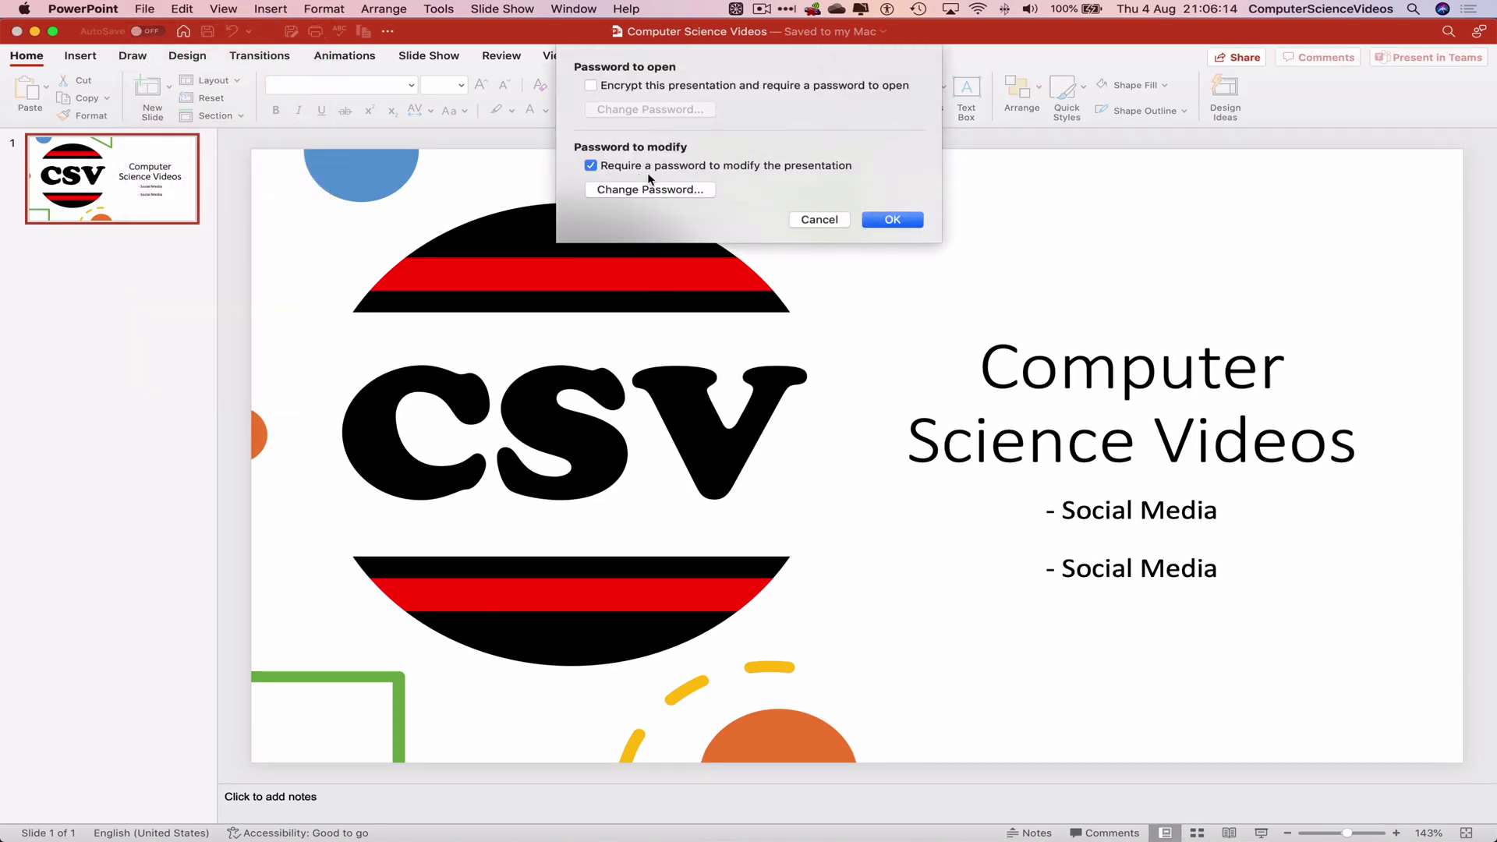
click(600, 171)
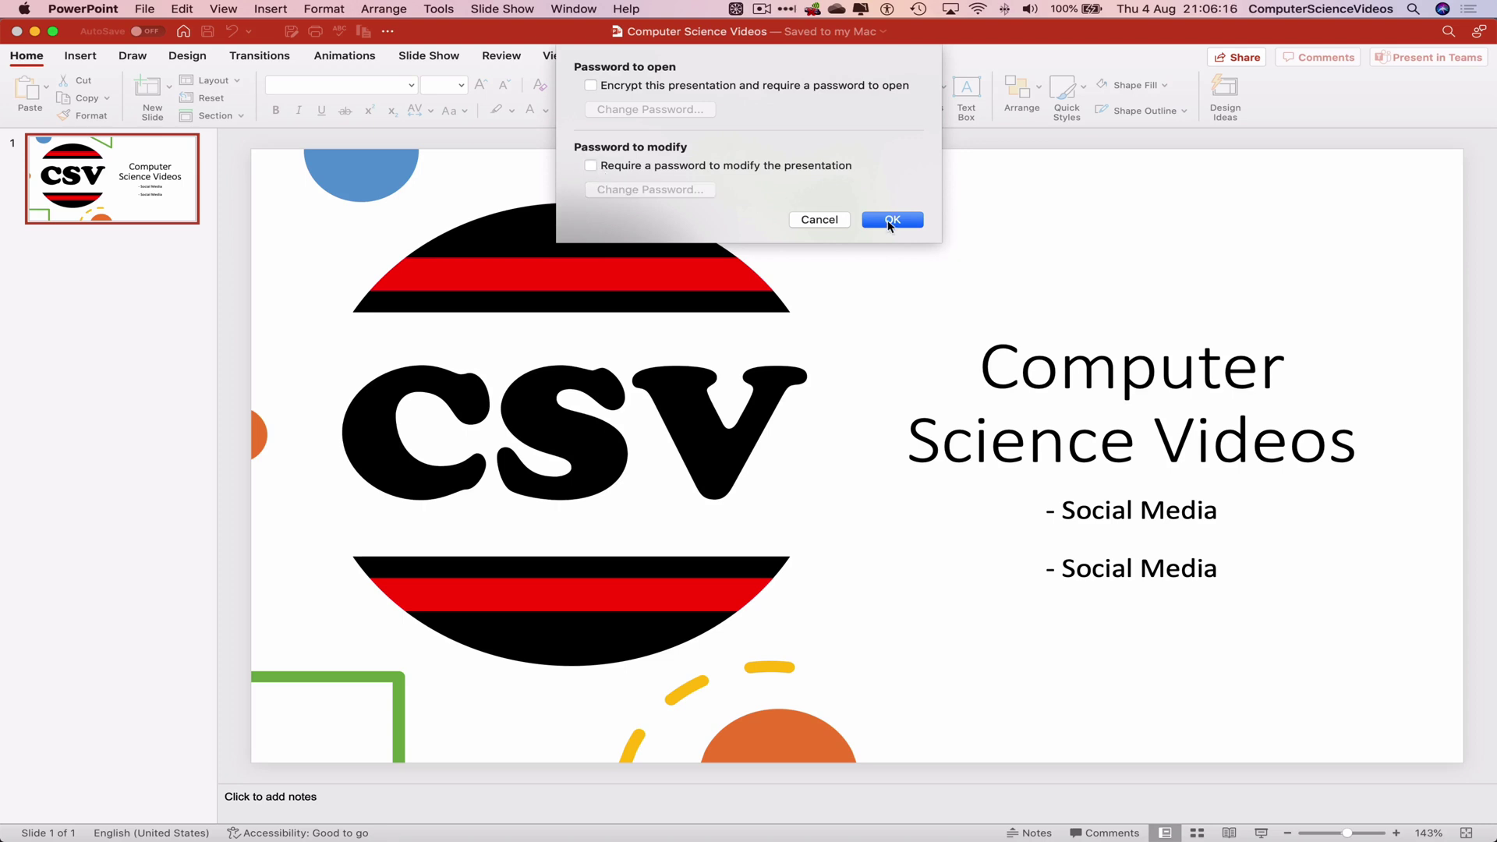